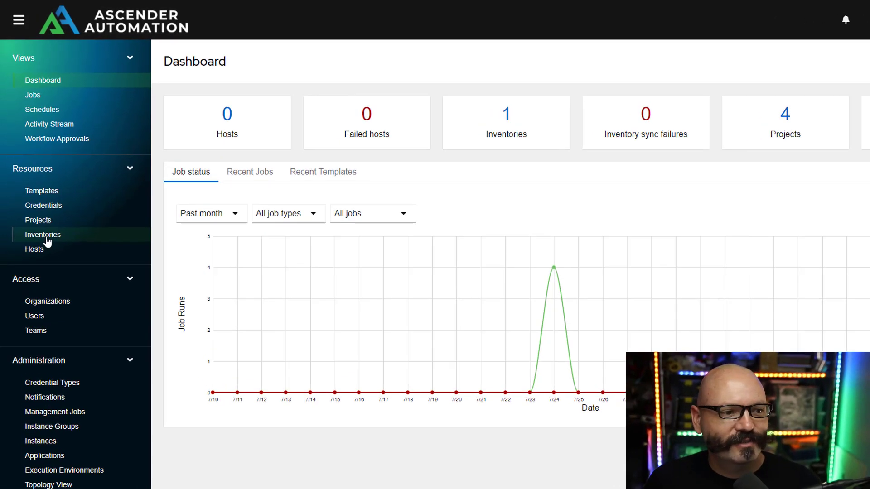
- Add a standard inventory named 'Network Lab' in the Default organization and save it
left_click(49, 215)
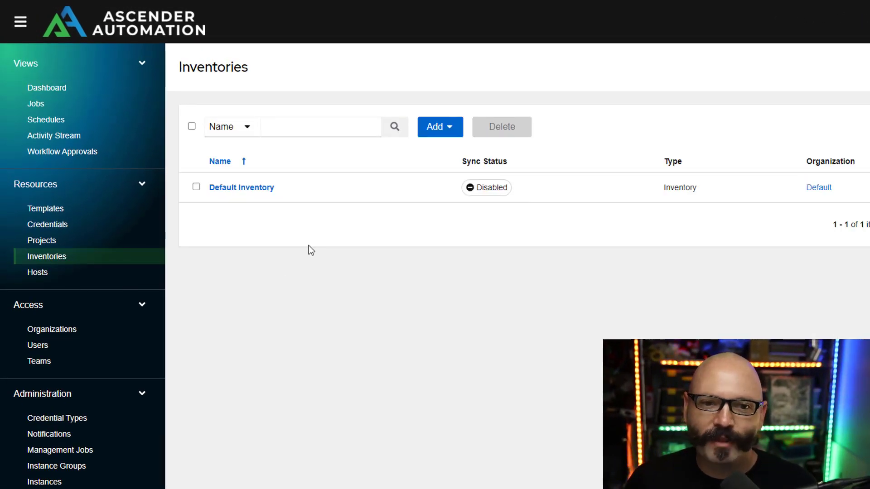
left_click(429, 134)
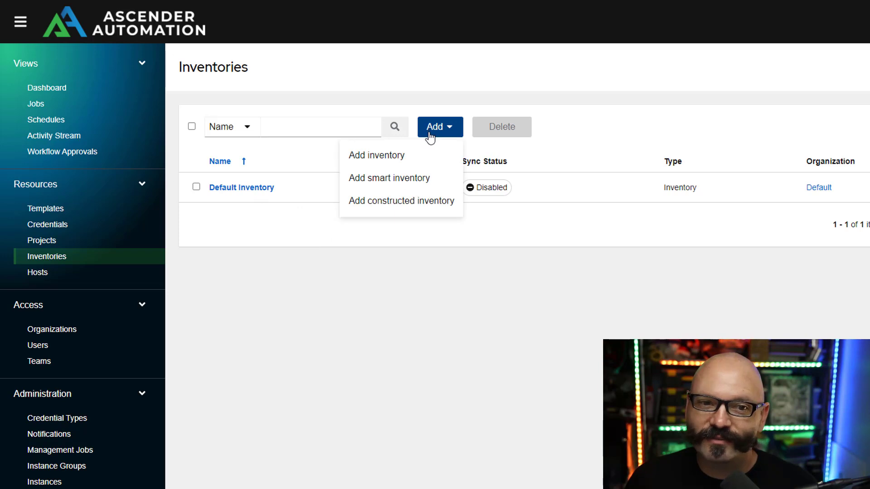
left_click(403, 159)
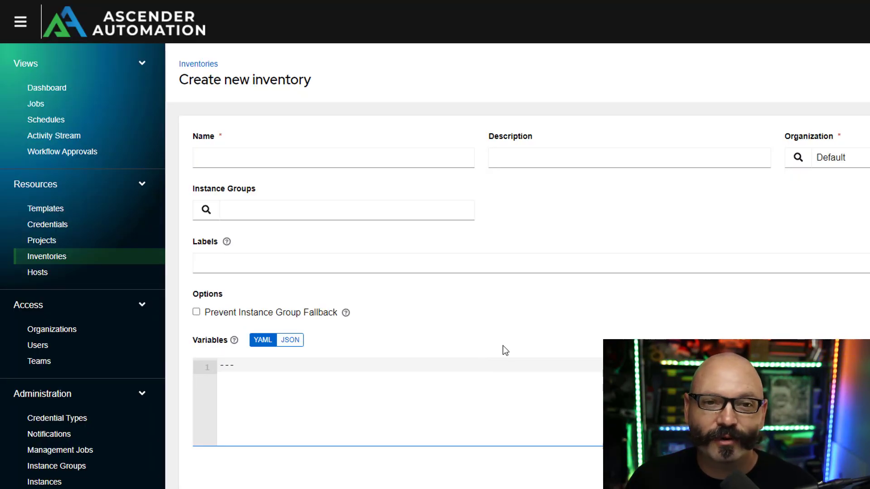
left_click(421, 159)
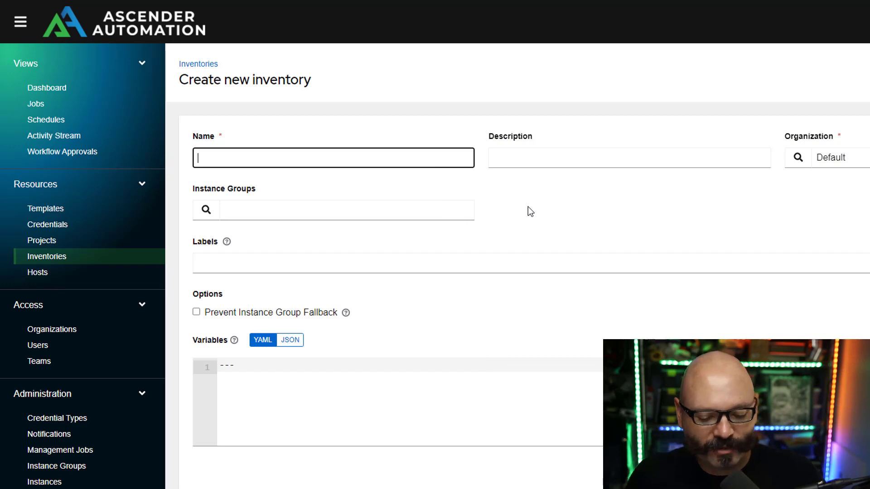
type("N")
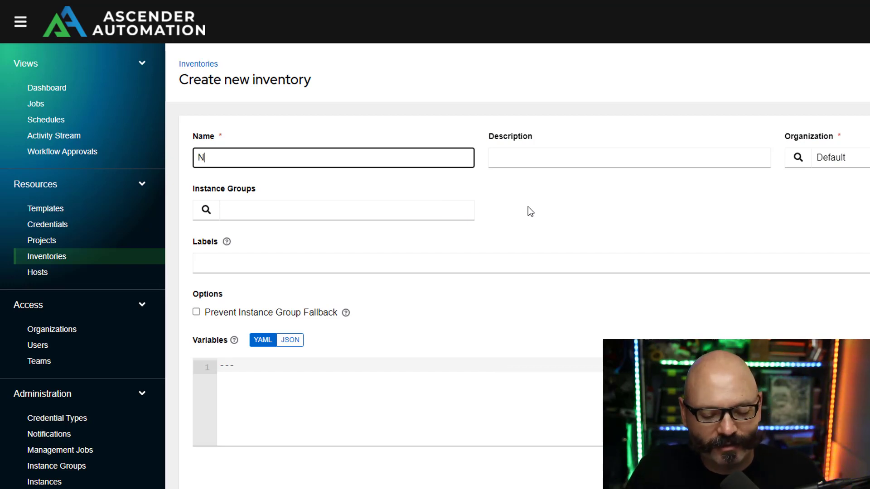
type("etwork Lab")
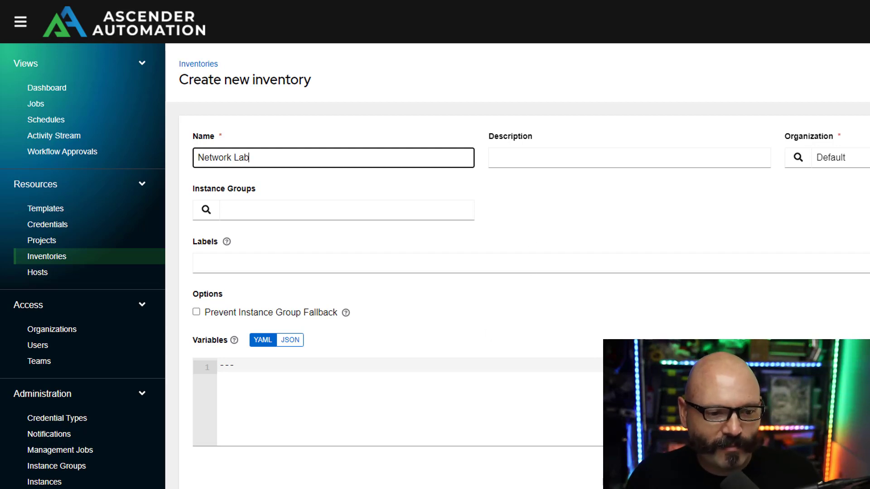
key("Return")
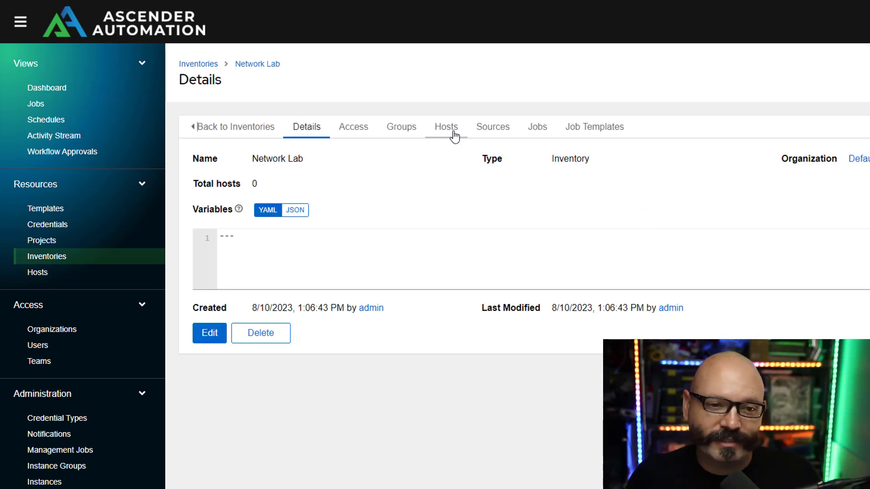
- Add host Nexus9k1 to Network Lab with the variable ansible_host: 10.0.50.27, and save it
left_click(453, 135)
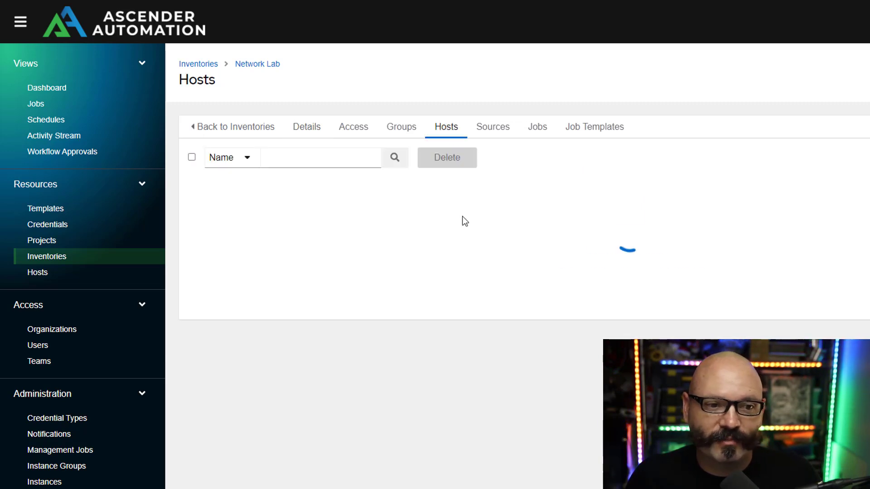
left_click(435, 158)
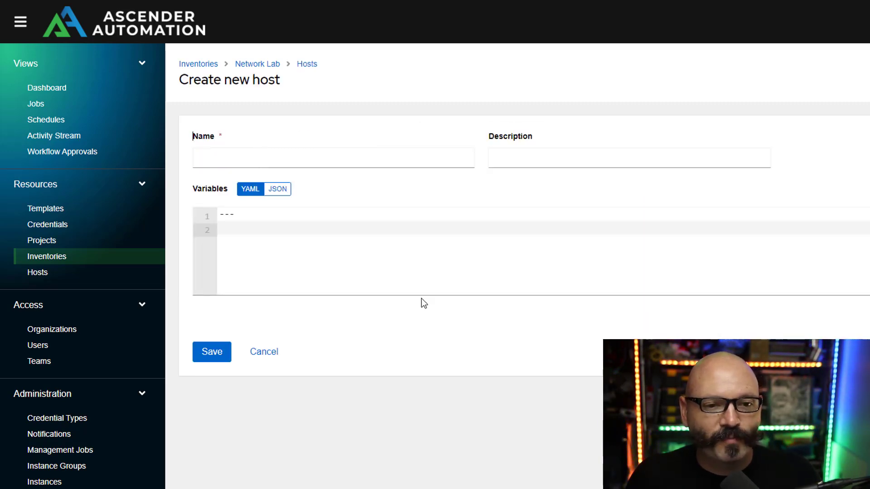
left_click(382, 159)
type("Ne")
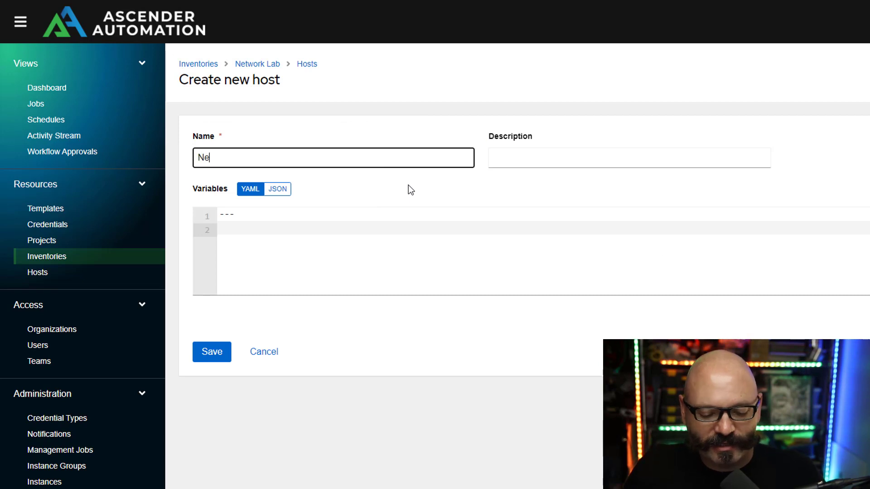
type("xus9k")
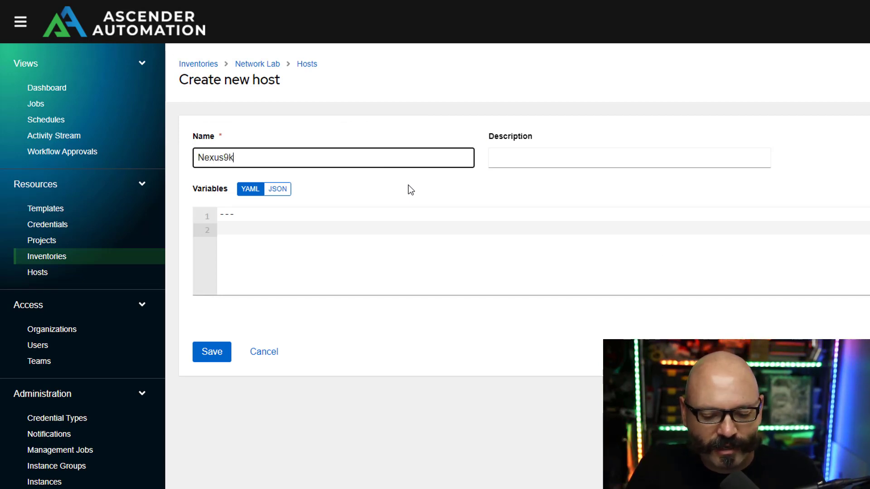
type("1")
left_click(418, 227)
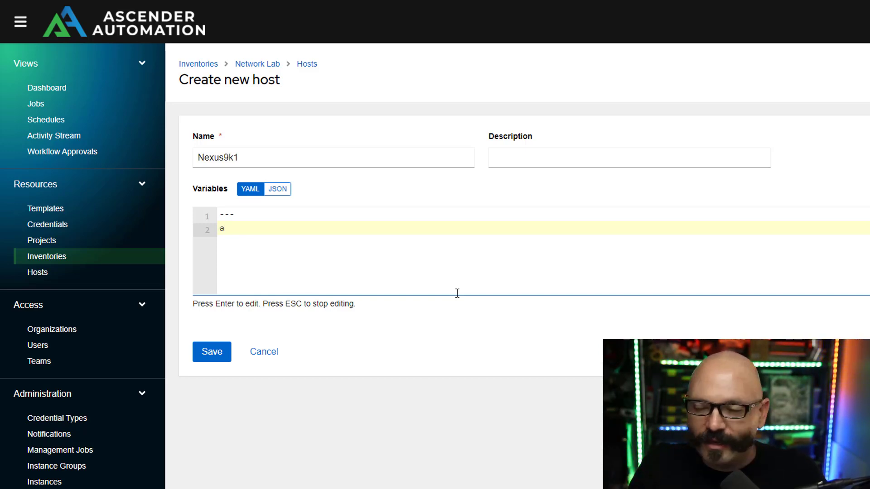
type("sib")
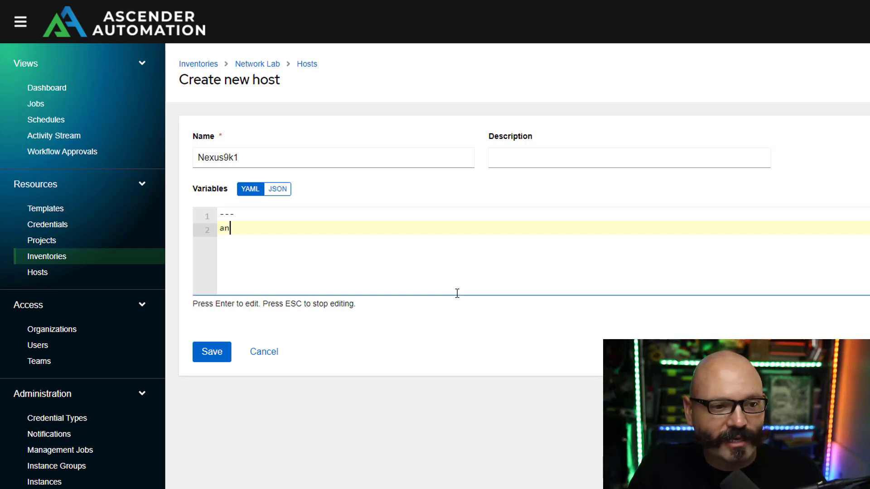
type("le_)")
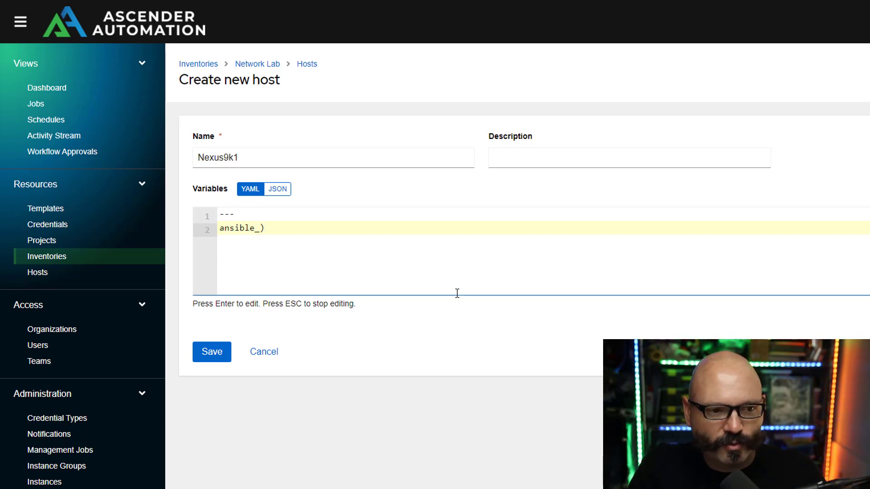
type("host:")
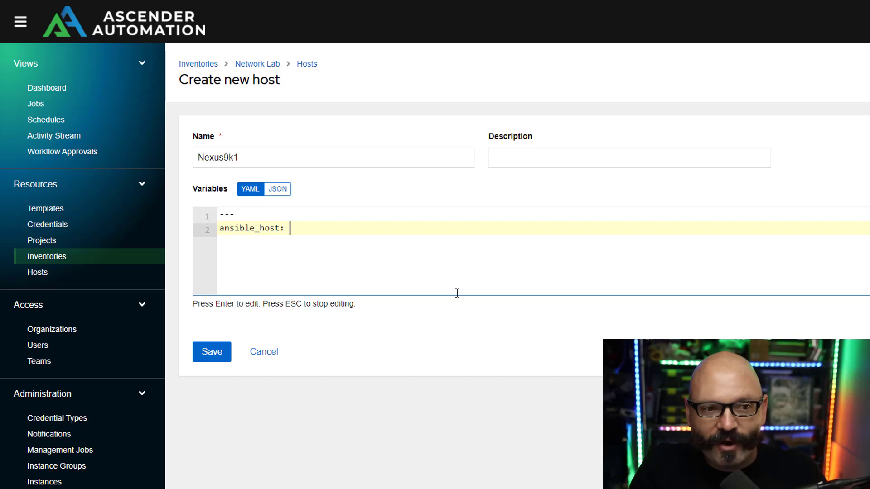
left_click(202, 153)
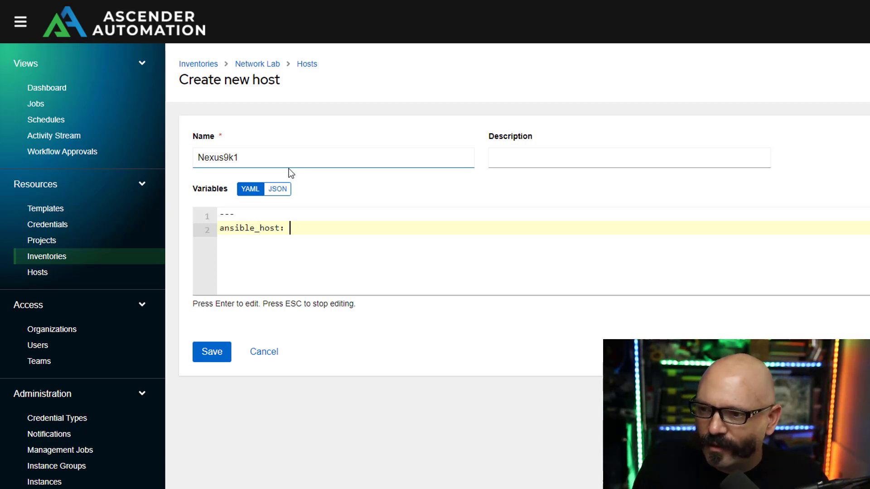
type("10.0.50")
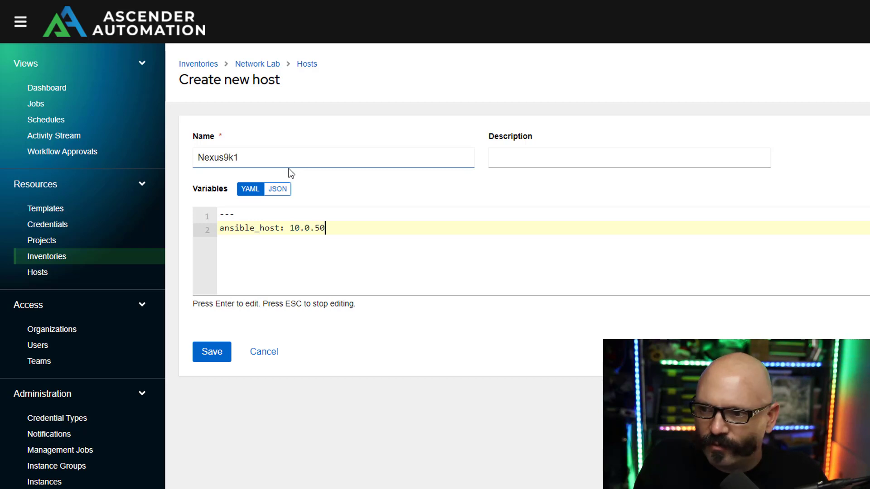
type(".27")
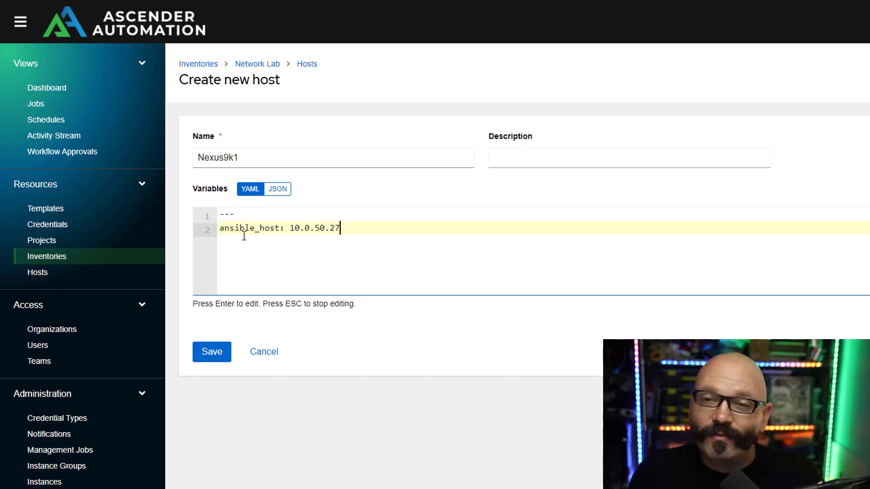
left_click(211, 356)
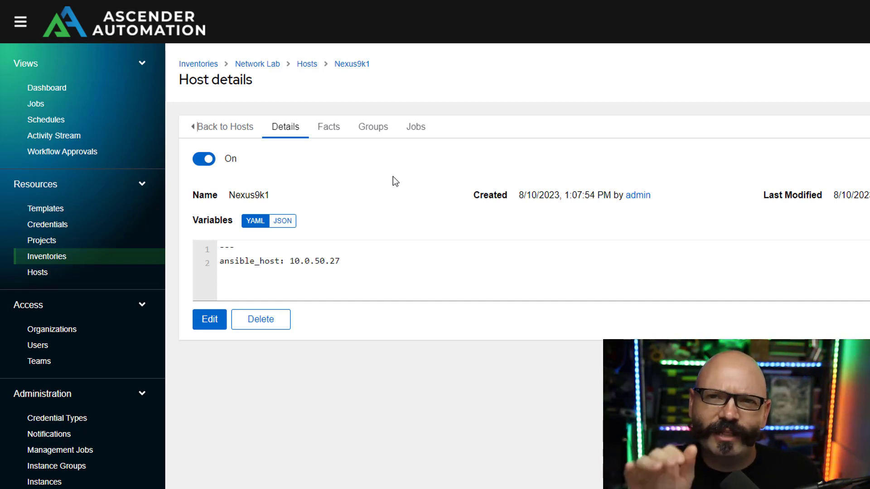
- Start a Nexus group with ansible_connection: network_cli and ansible_network_os: cisco.nxos.nxos variables
left_click(270, 65)
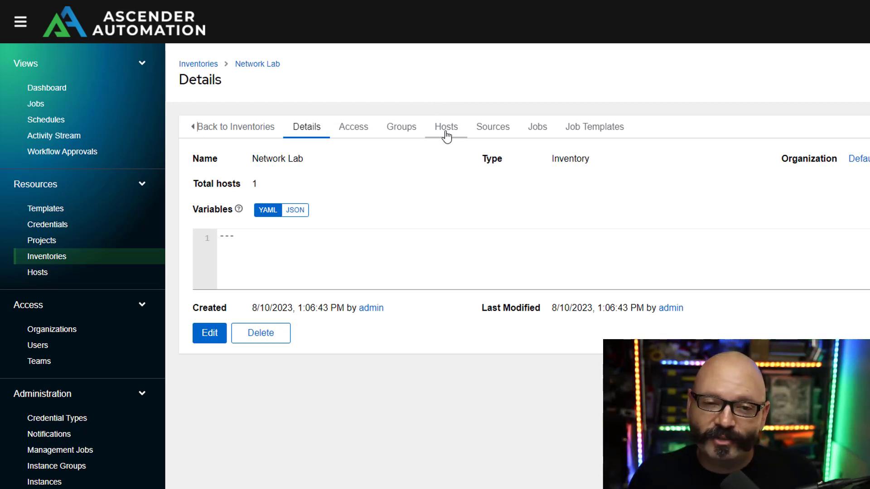
left_click(408, 135)
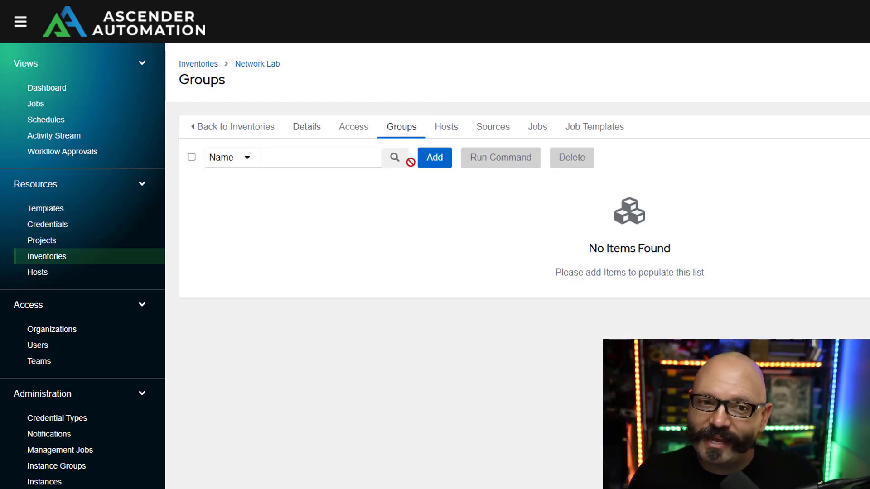
left_click(430, 162)
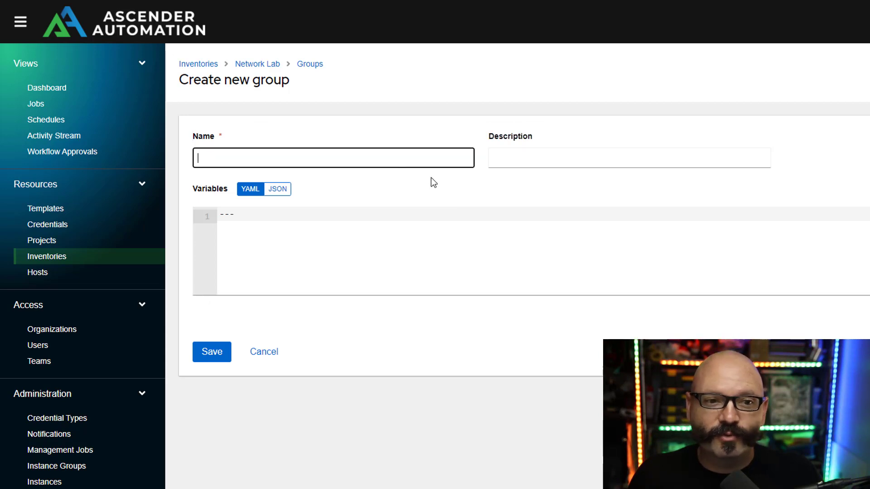
type("Nexus")
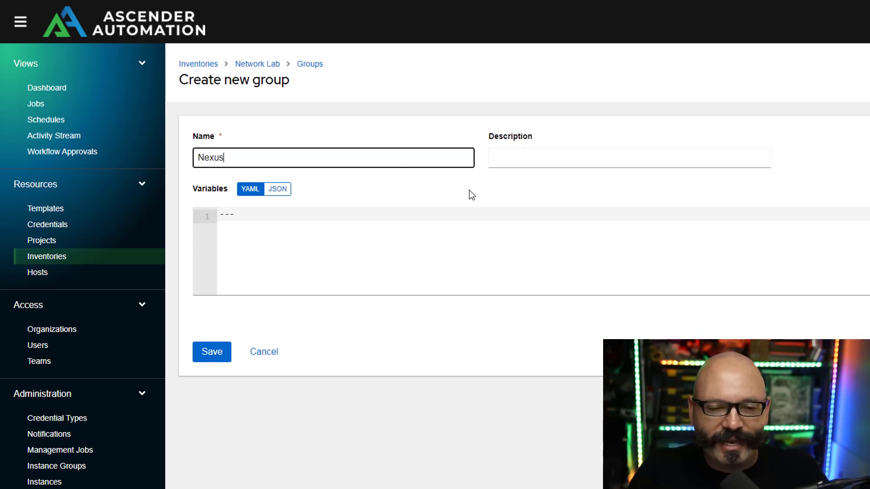
left_click(492, 261)
key("Return")
type("ansible_connection: ansible.netcommon.network_cli ansible_network_os: cisco.nxos.nxos")
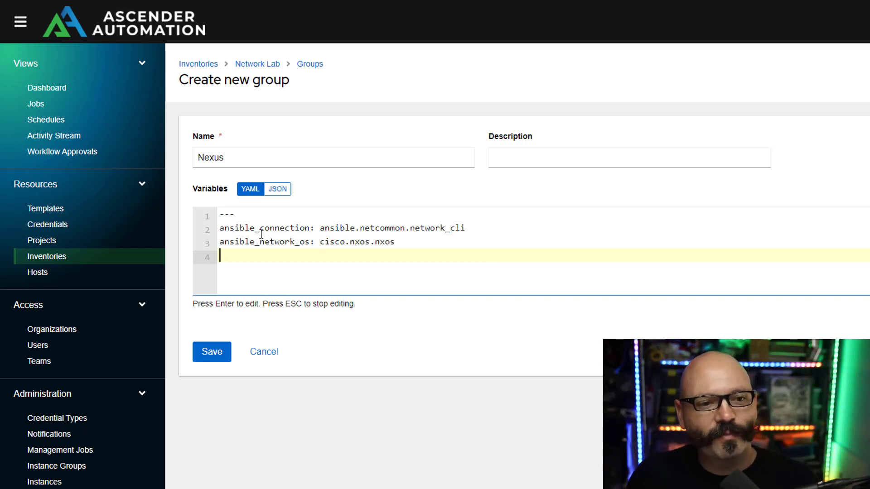
left_click_drag(220, 229, 310, 228)
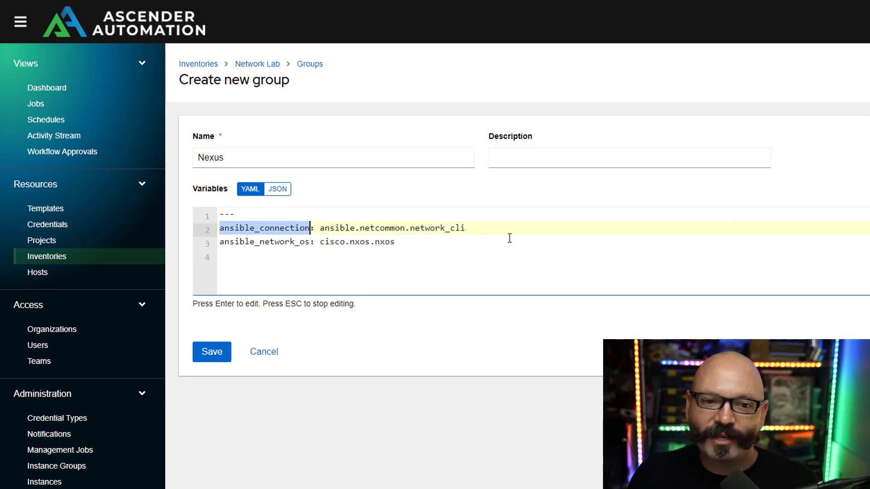
left_click(439, 229)
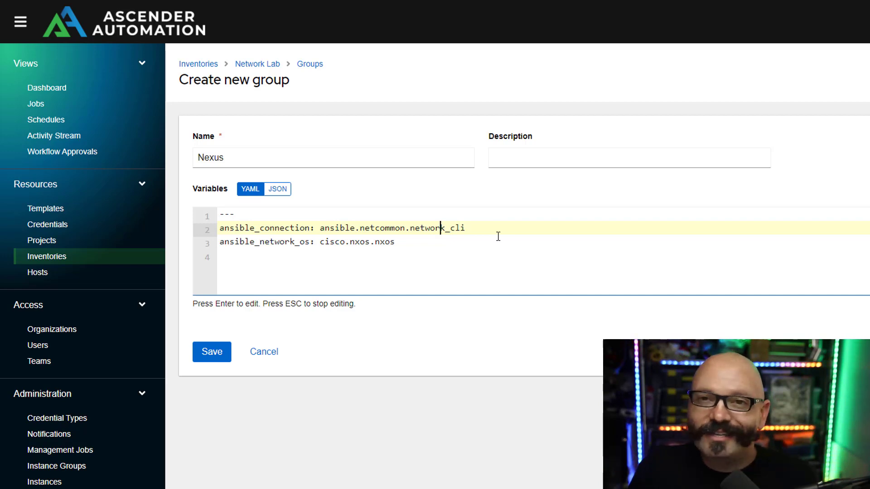
key("Down")
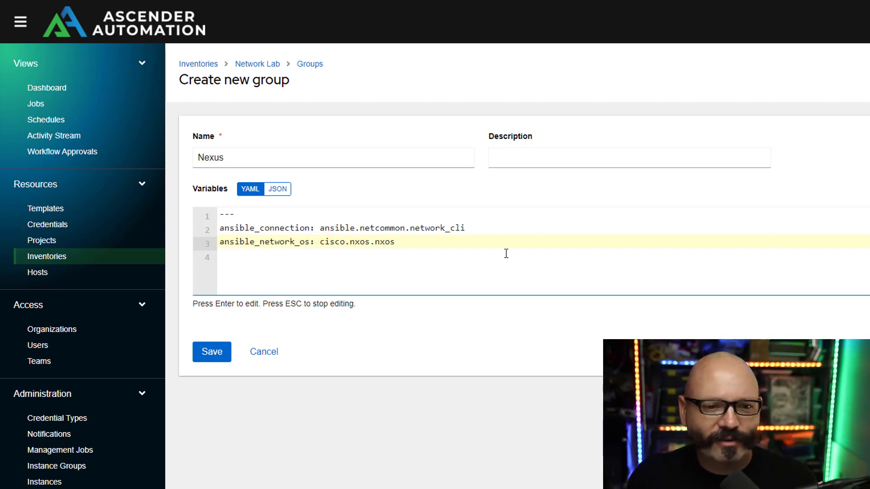
- Save the Nexus group, then add existing inventory host Nexus9k1 to its hosts
left_click(215, 363)
left_click(215, 362)
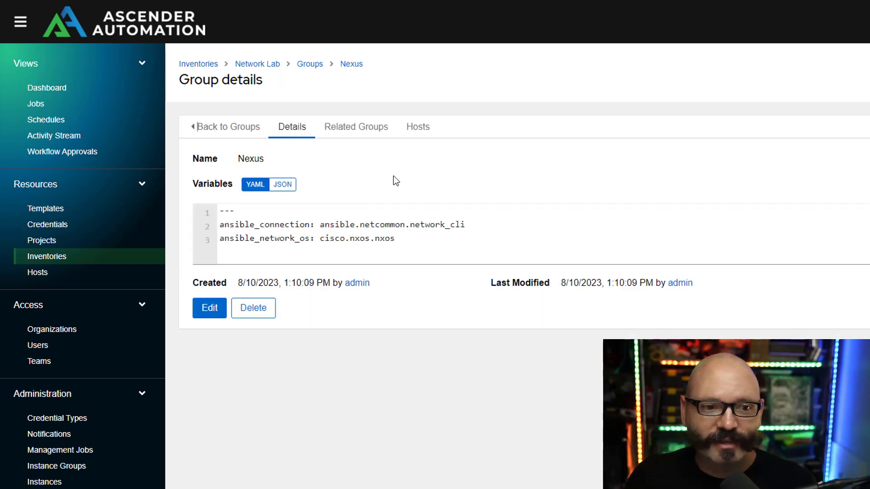
left_click(420, 126)
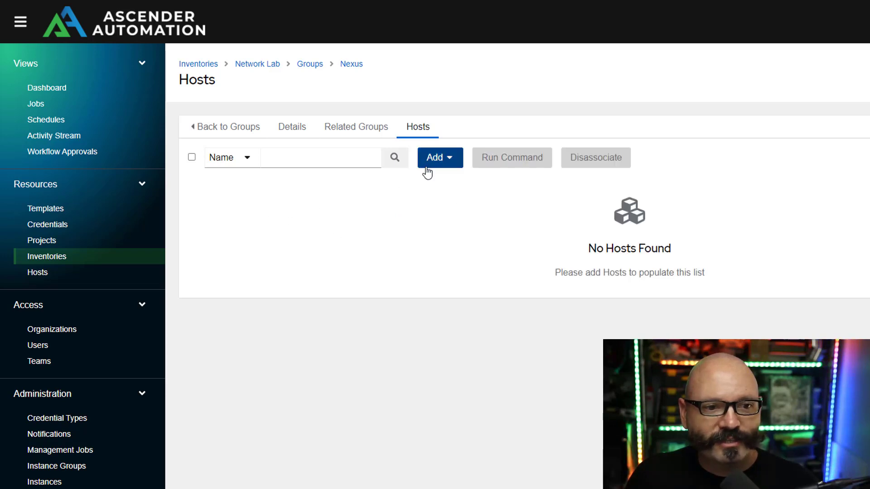
left_click(431, 162)
left_click(429, 191)
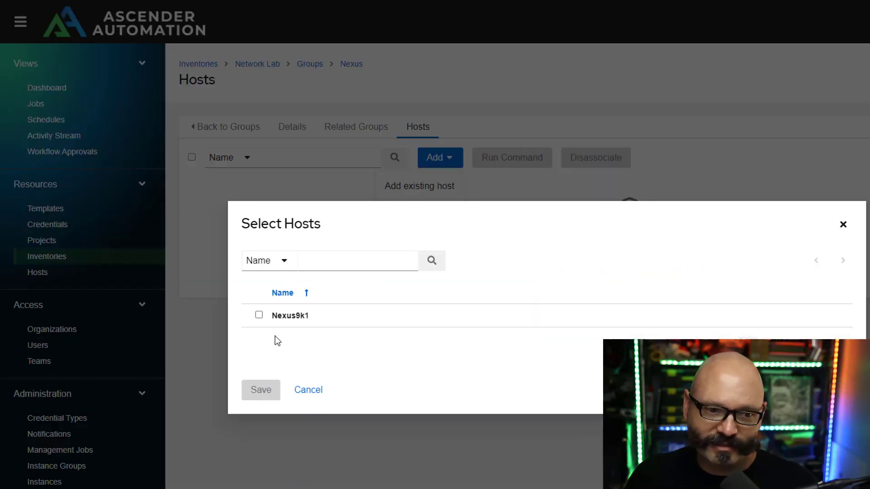
left_click(259, 315)
left_click(261, 405)
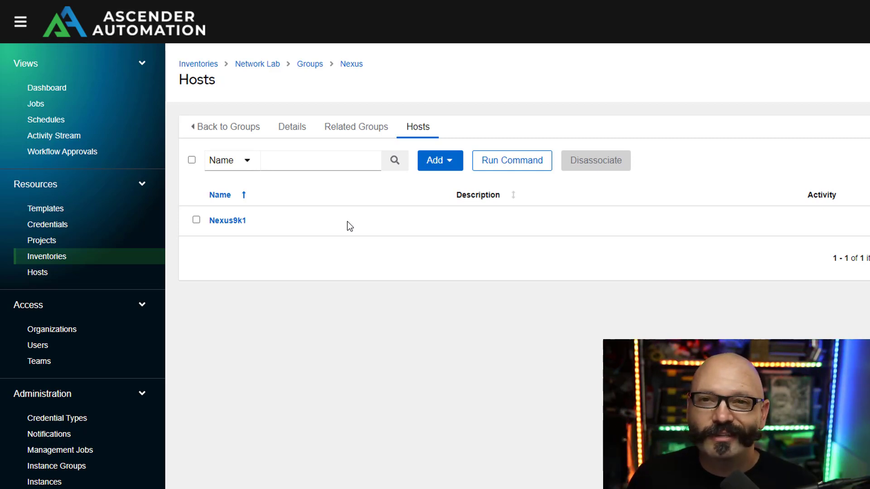
left_click(80, 226)
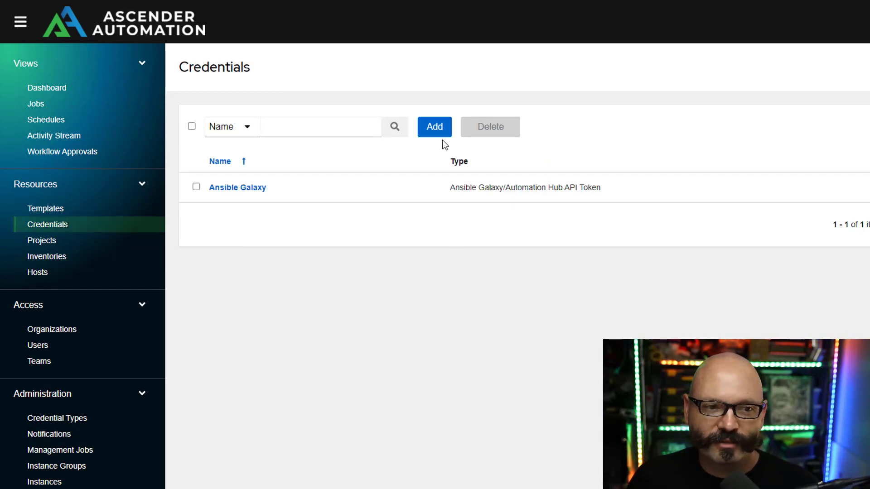
- Start a new credential named 'Network Lab' with the Machine credential type
left_click(443, 138)
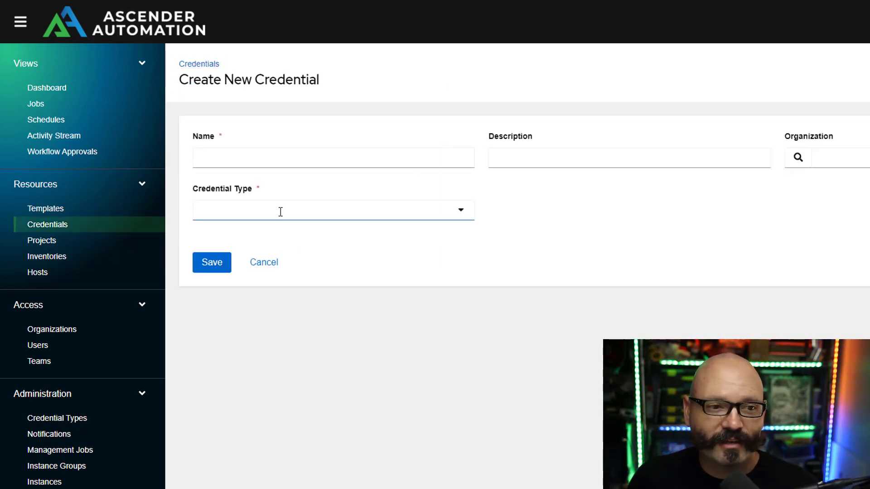
left_click(320, 166)
type("Ne")
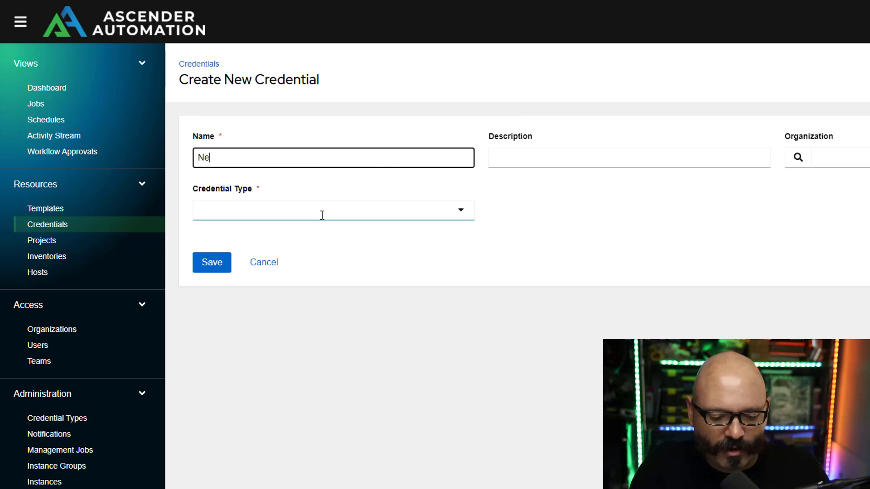
type("twork Lab")
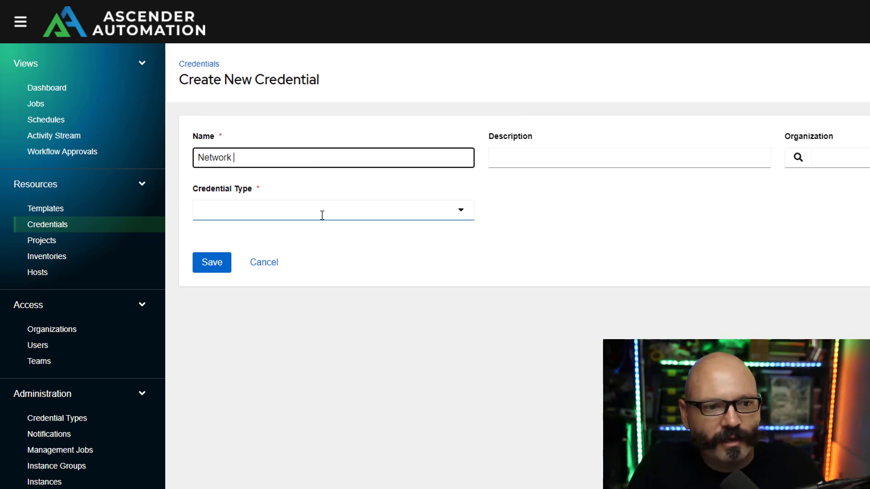
left_click(395, 214)
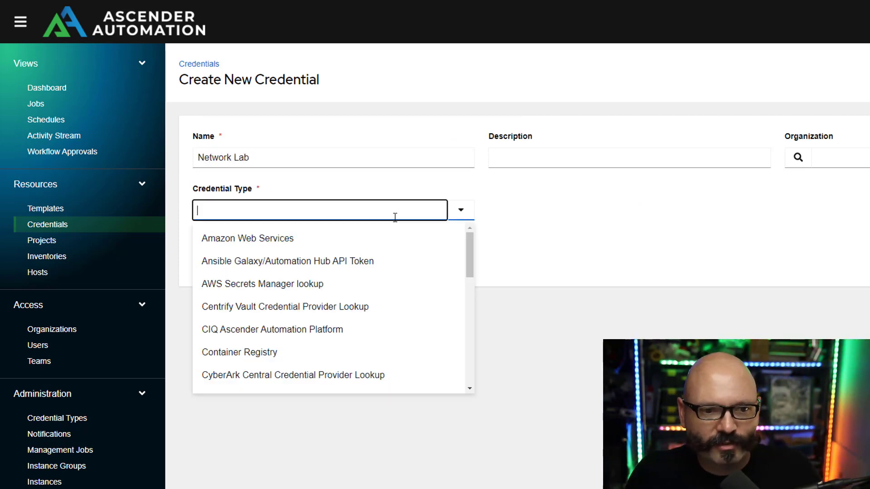
type("mach")
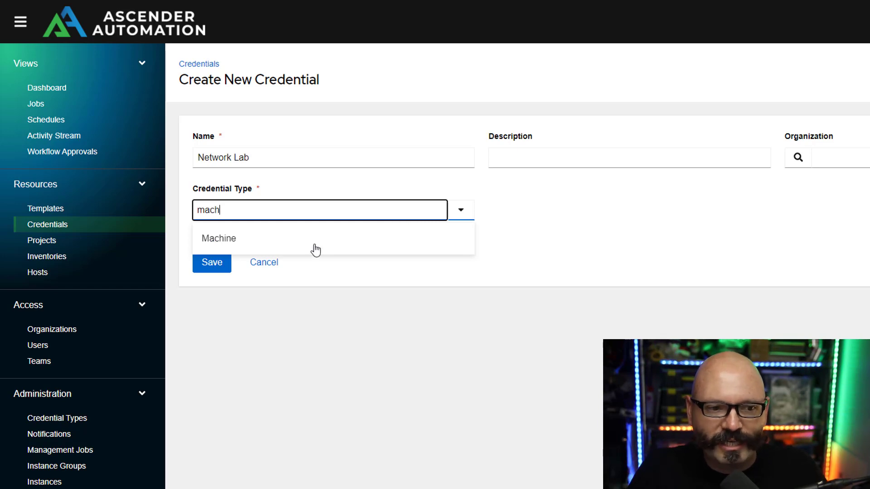
left_click(357, 244)
- Enter username admin and the login password, then save the credential
left_click(277, 305)
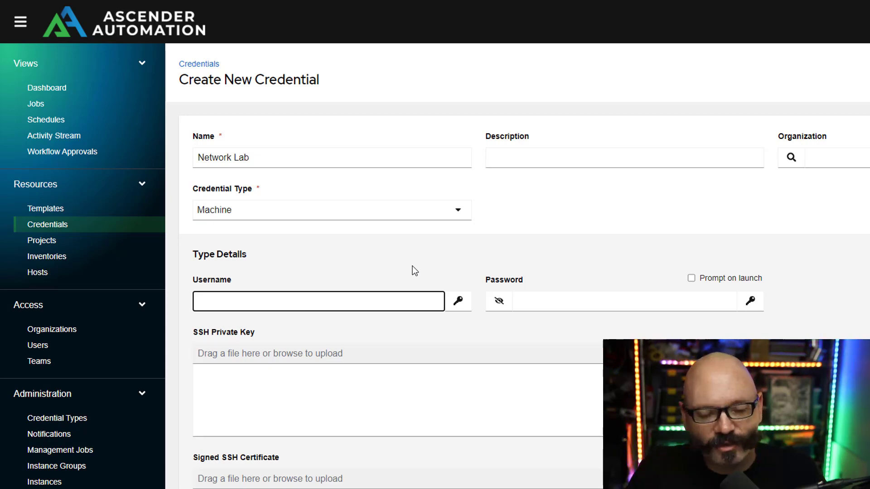
type("admin")
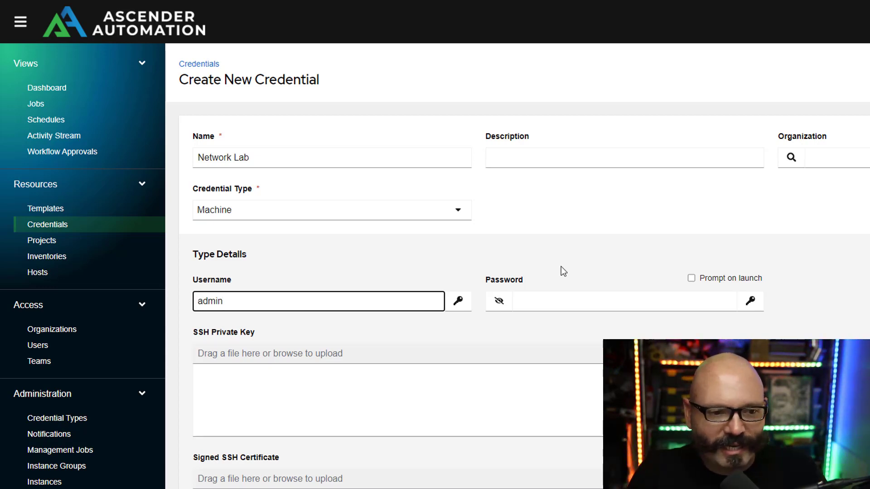
left_click(596, 300)
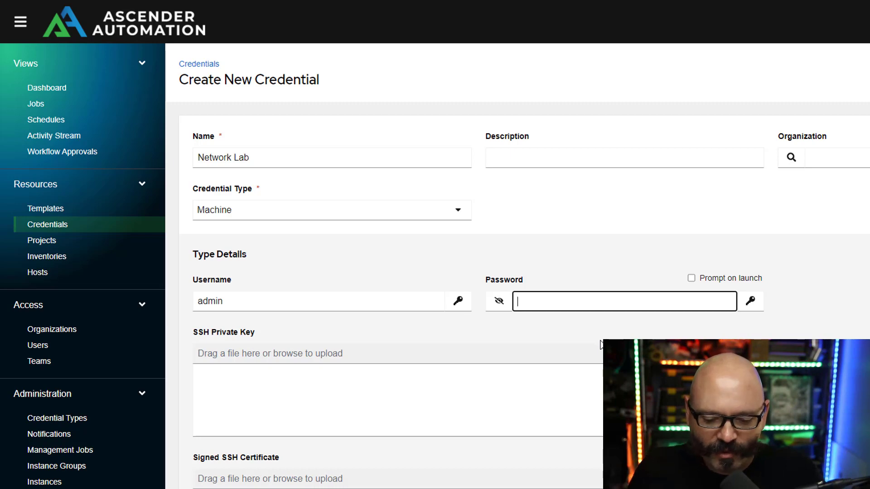
type("•••")
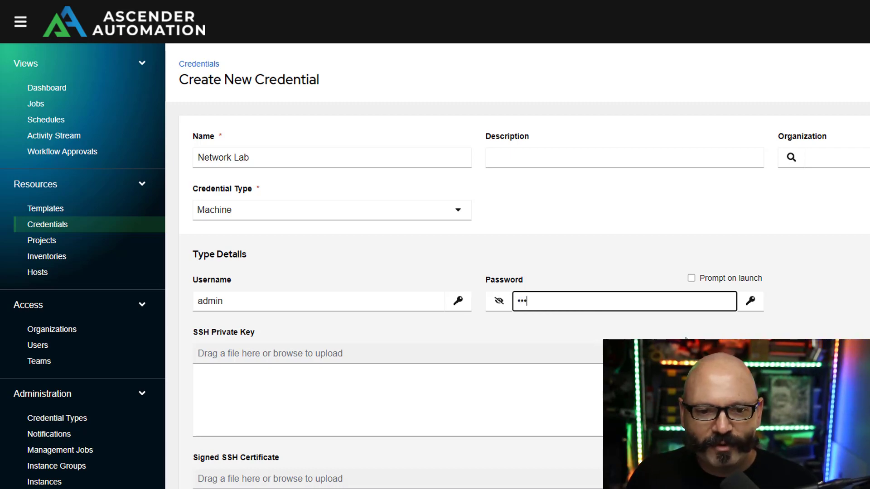
scroll(686, 339, "down", 3)
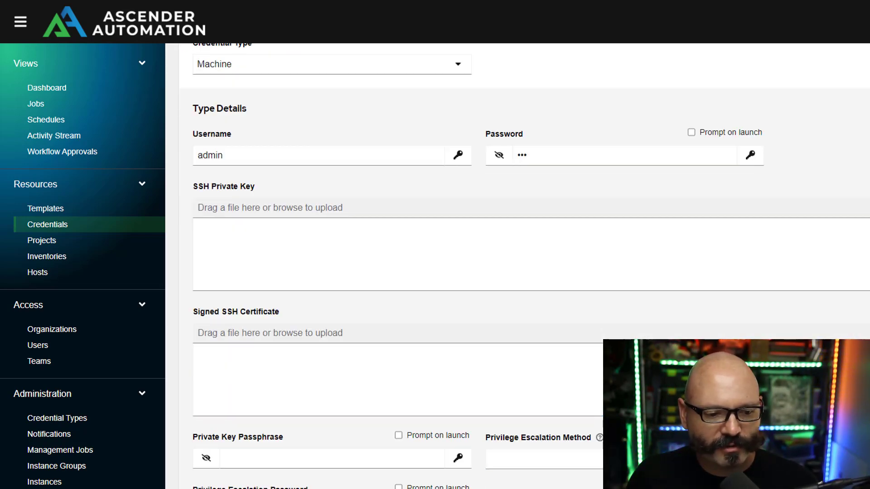
key("Return")
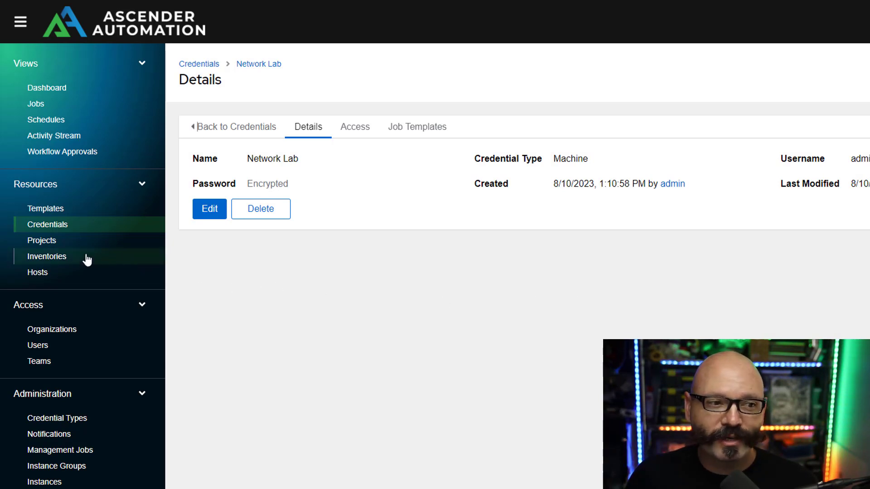
left_click(76, 241)
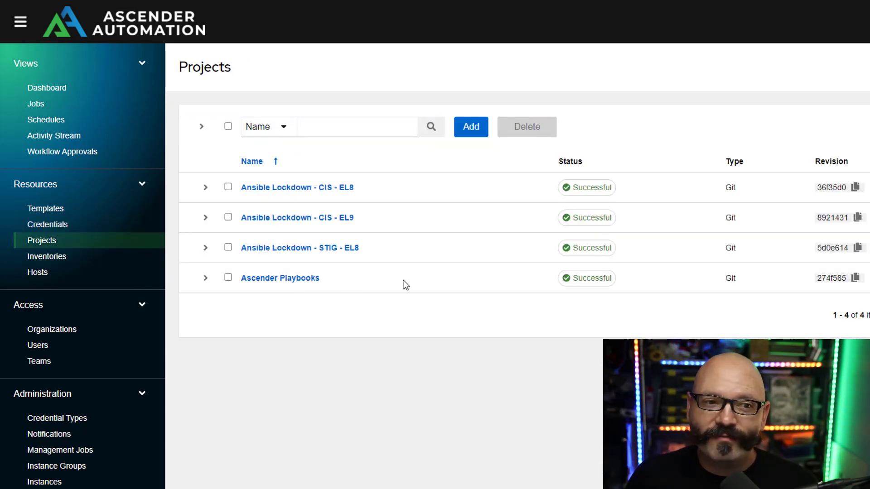
- Save a Git project 'Nexus ACL' with the ansible-nexus-acl GitHub repository as its source URL
left_click(471, 127)
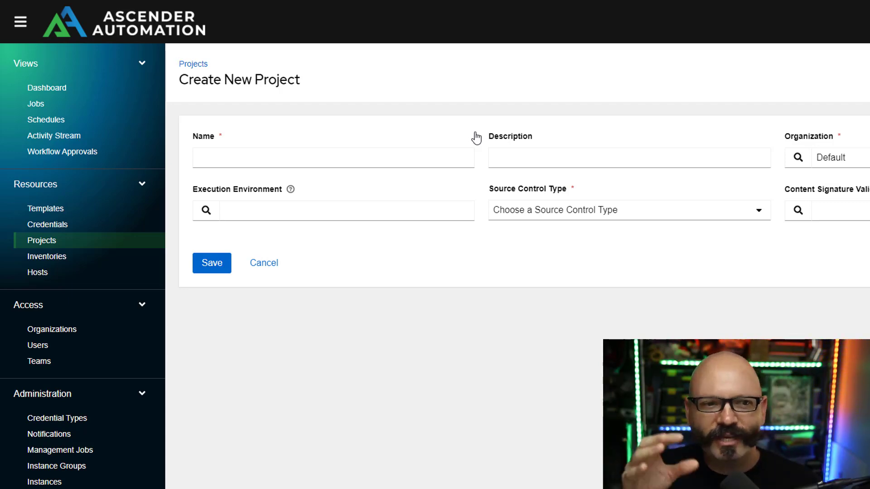
left_click(428, 161)
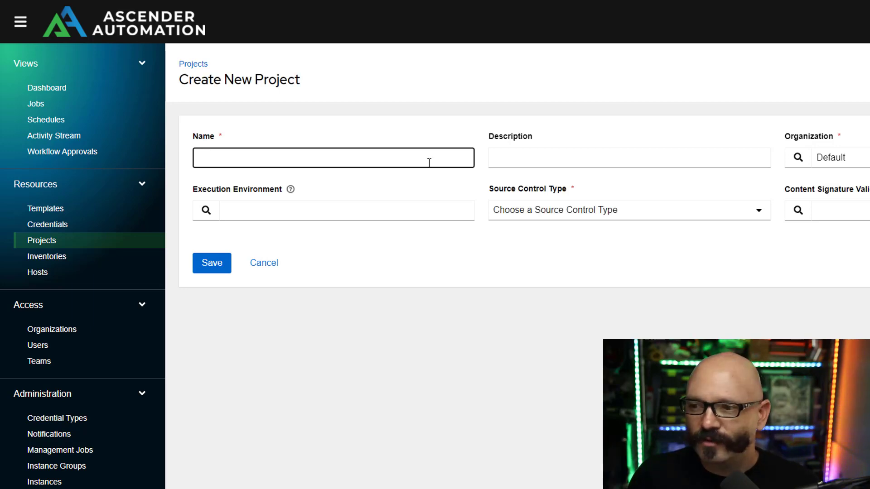
type("Nex")
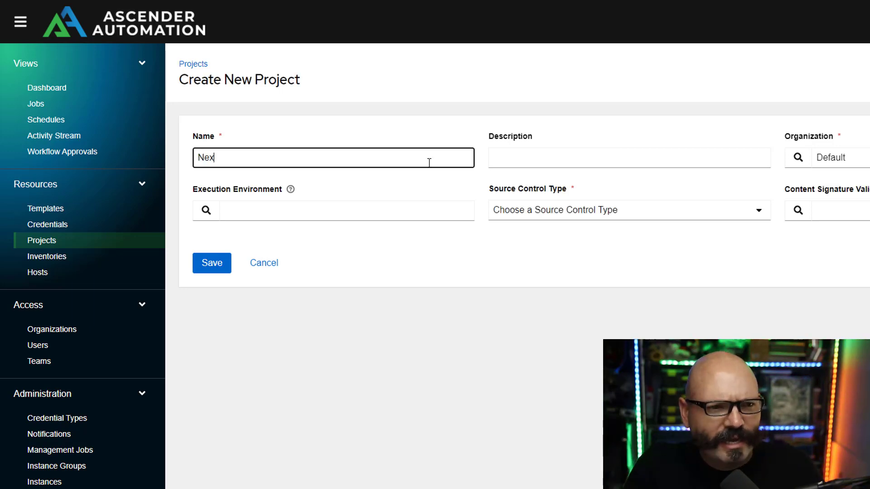
type("us ACL")
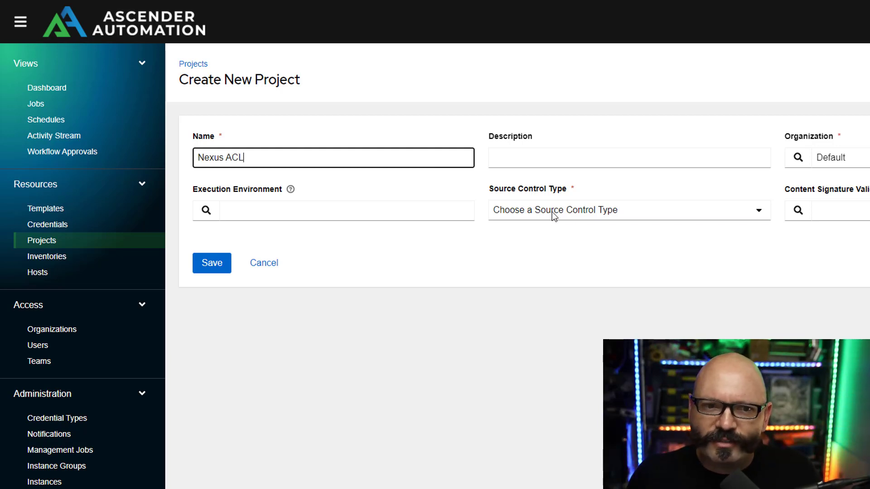
left_click(700, 211)
left_click(652, 248)
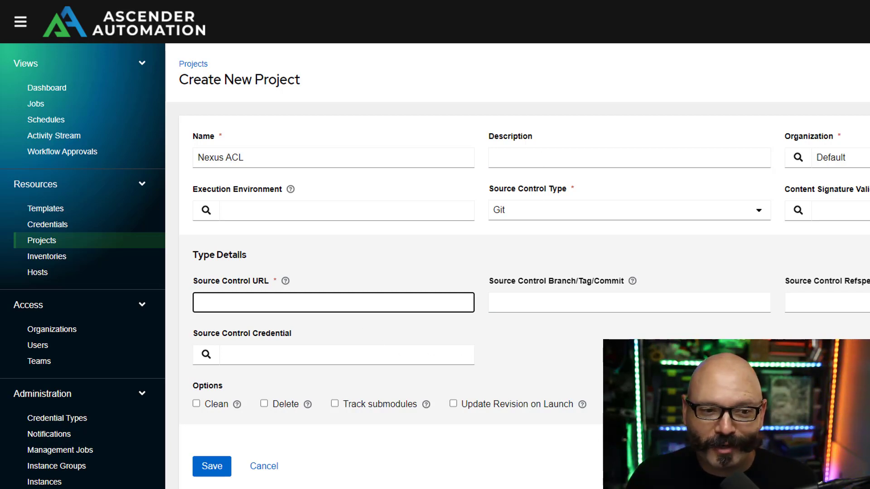
key("Tab")
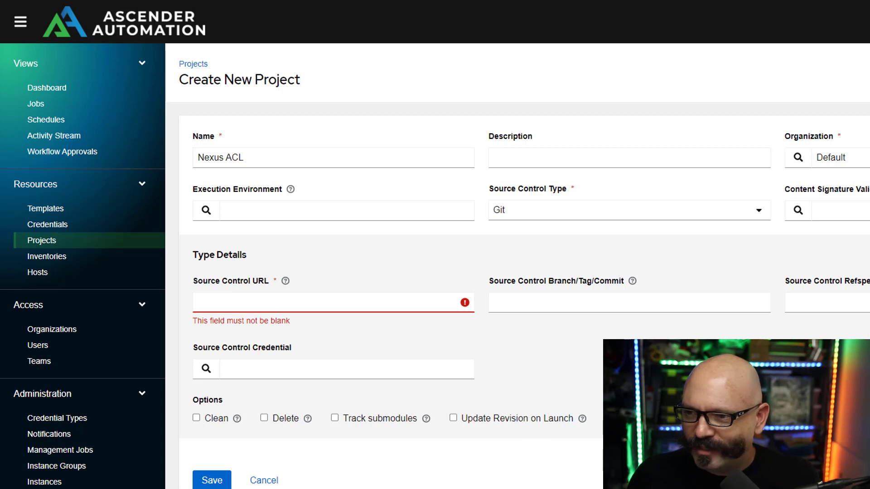
left_click(443, 303)
type("https://github.com/gregsowell/ansible-nexus-acl")
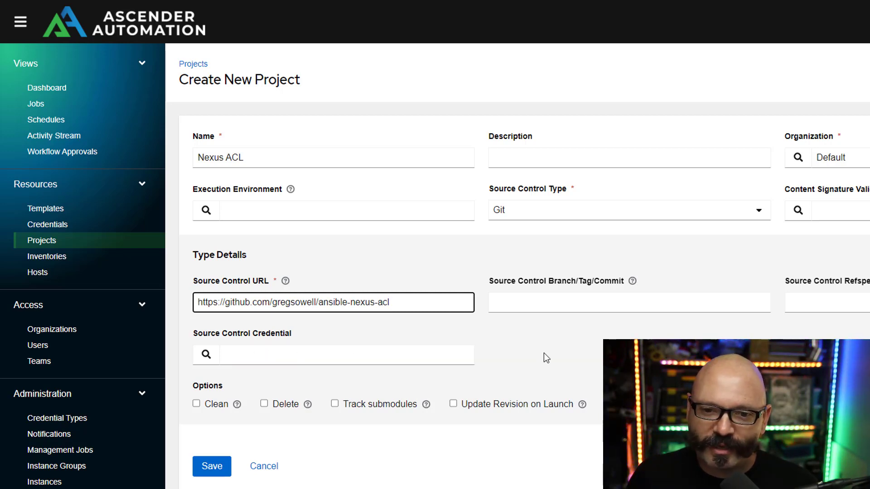
left_click(220, 468)
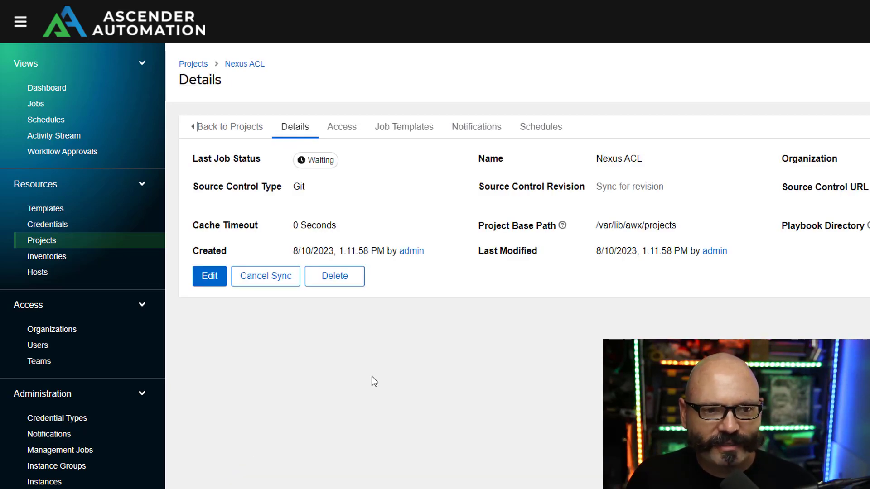
- Wait until the Nexus ACL sync shows Successful at revision c98a18c
mouse_move(300, 163)
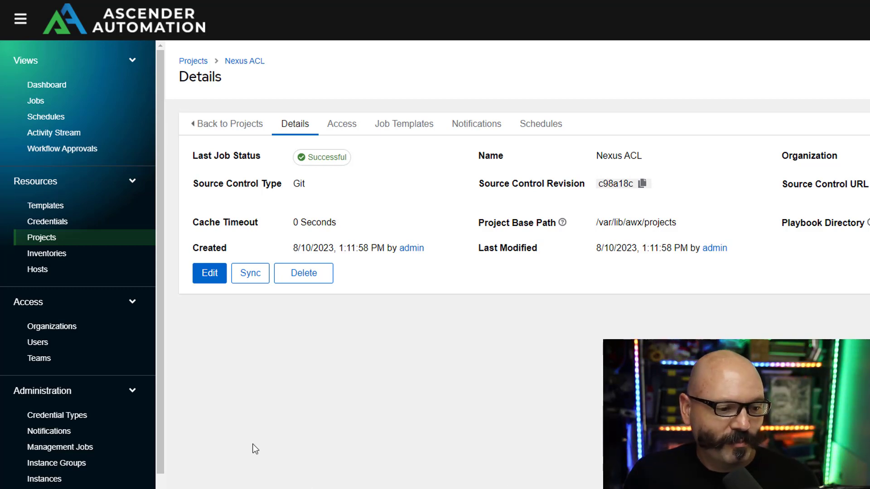
scroll(99, 297, "down", 2)
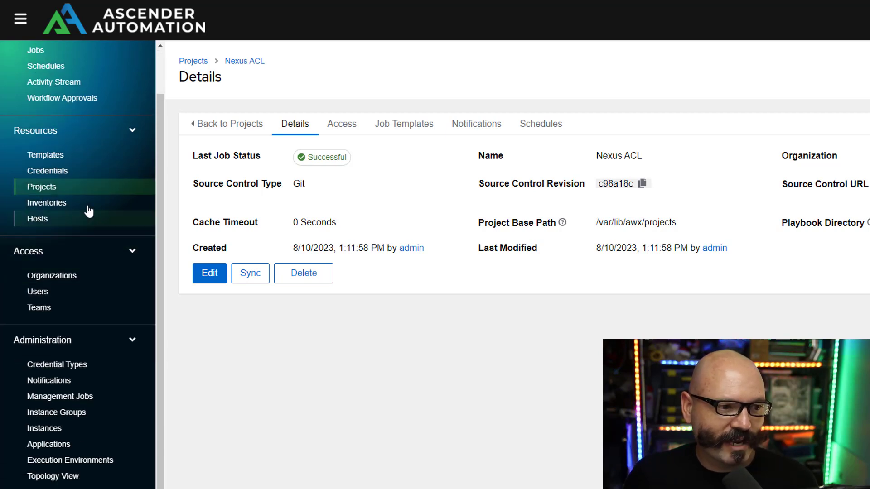
- Create a Container Registry credential named 'Network EE' for quay.io
left_click(47, 171)
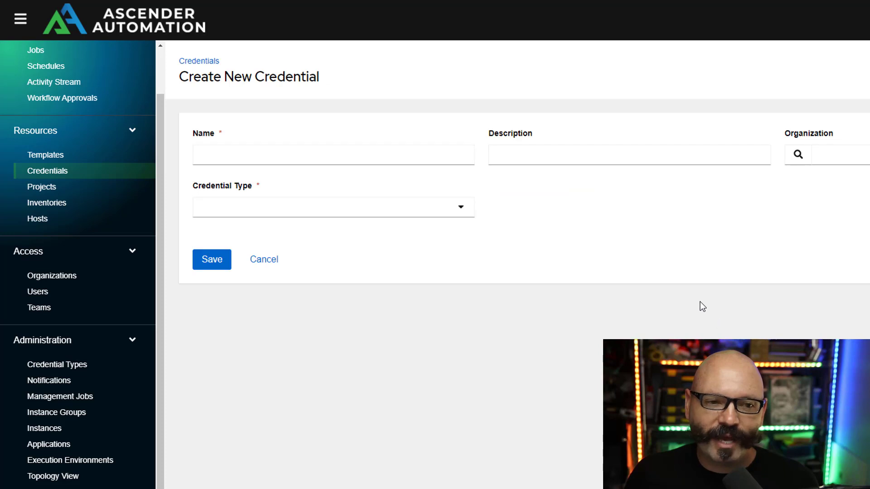
left_click(440, 158)
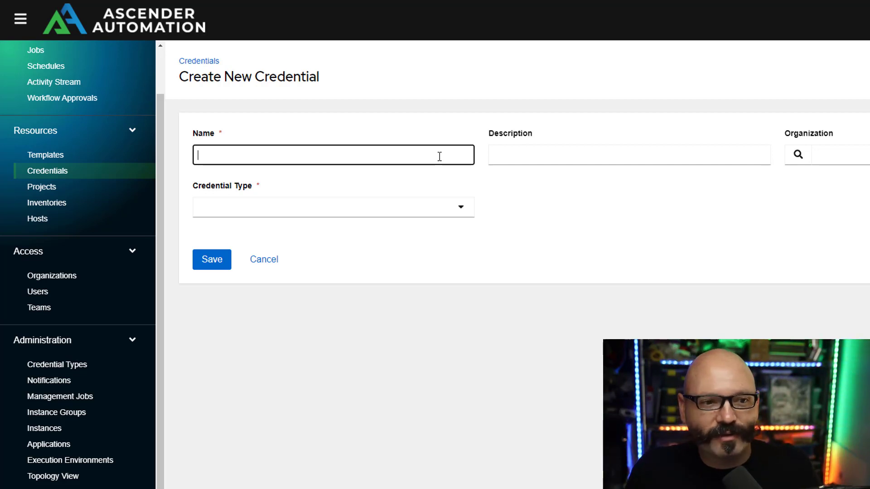
type("Network")
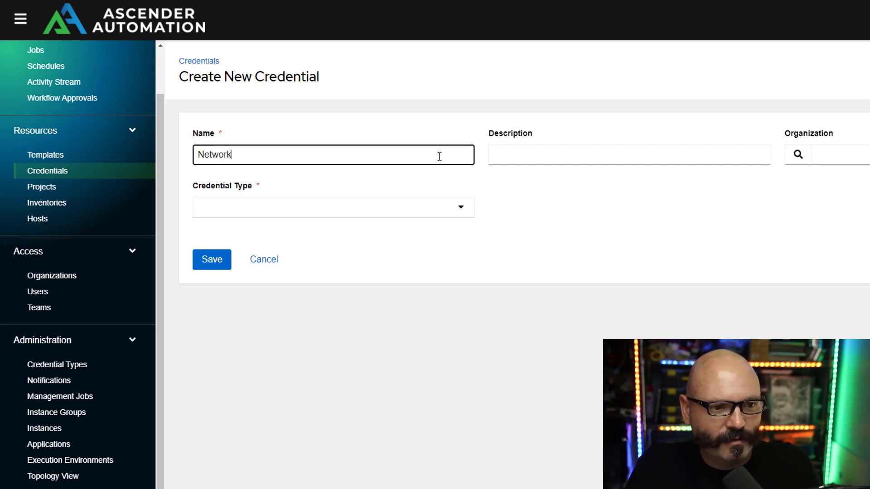
type(" EE")
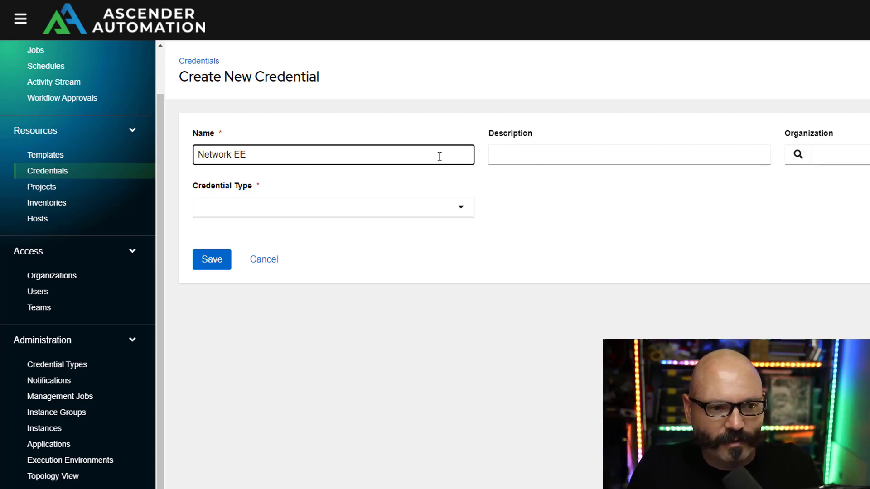
left_click(402, 204)
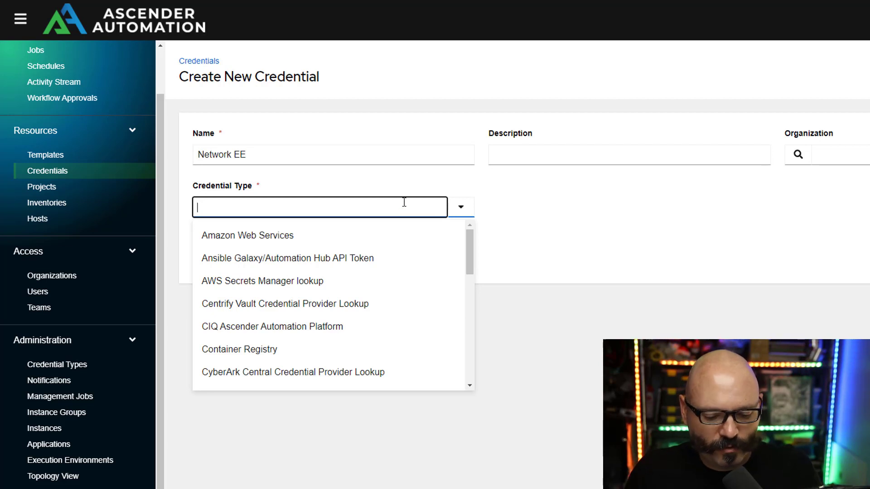
left_click(333, 353)
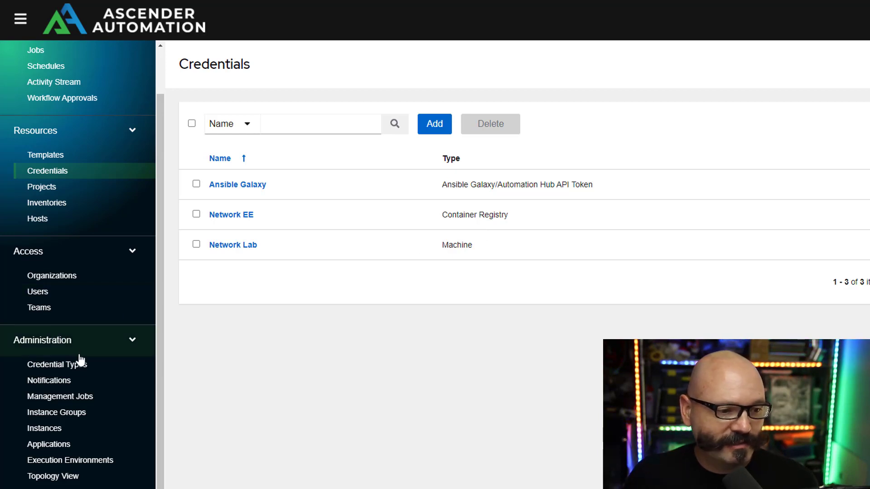
left_click(104, 461)
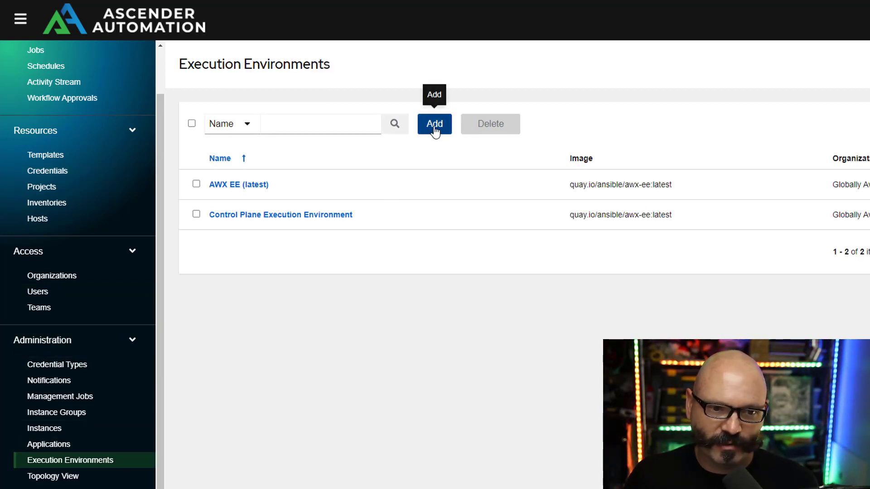
- Fill in execution environment network_ee: pull only if not present, registry credential Network EE
left_click(434, 128)
left_click(406, 159)
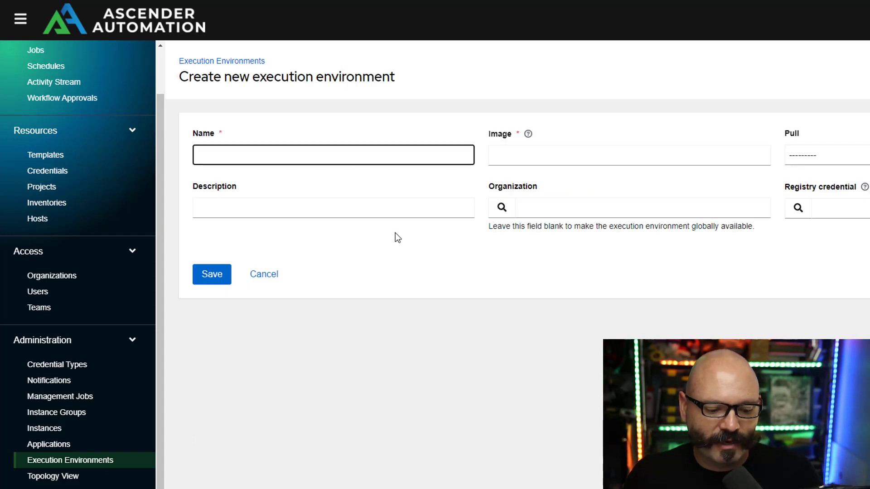
type("netwo")
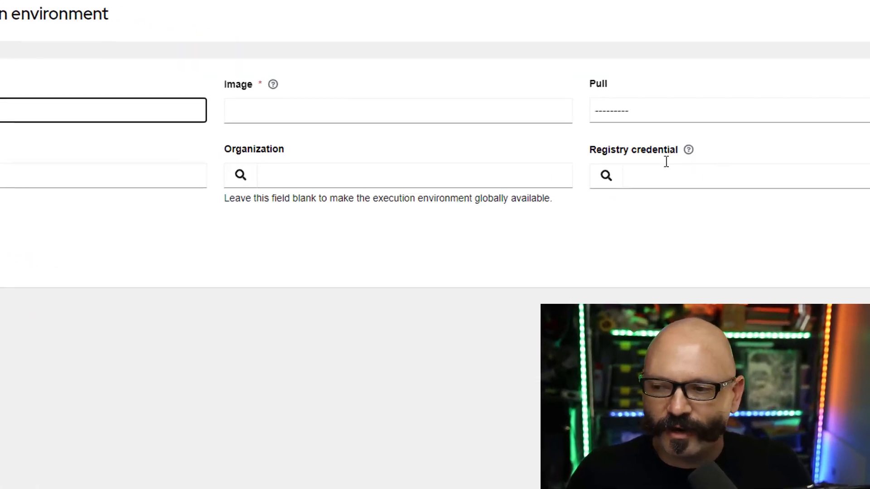
left_click(670, 109)
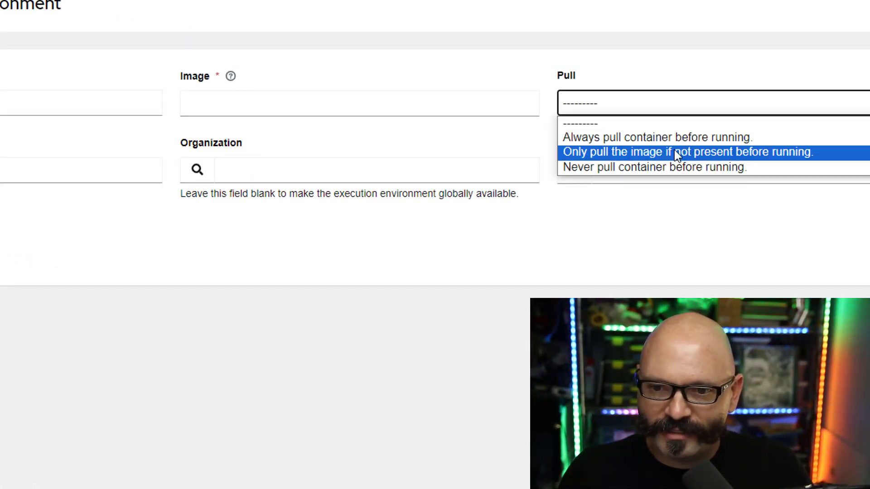
left_click(831, 152)
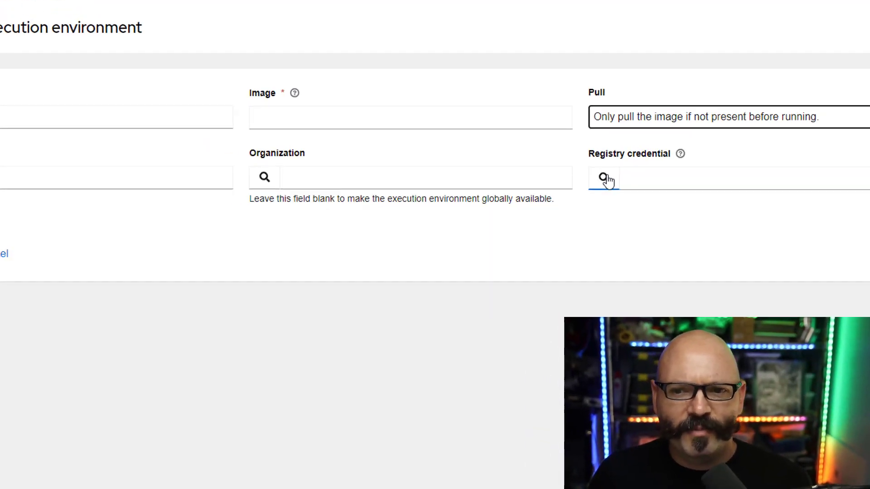
left_click(604, 178)
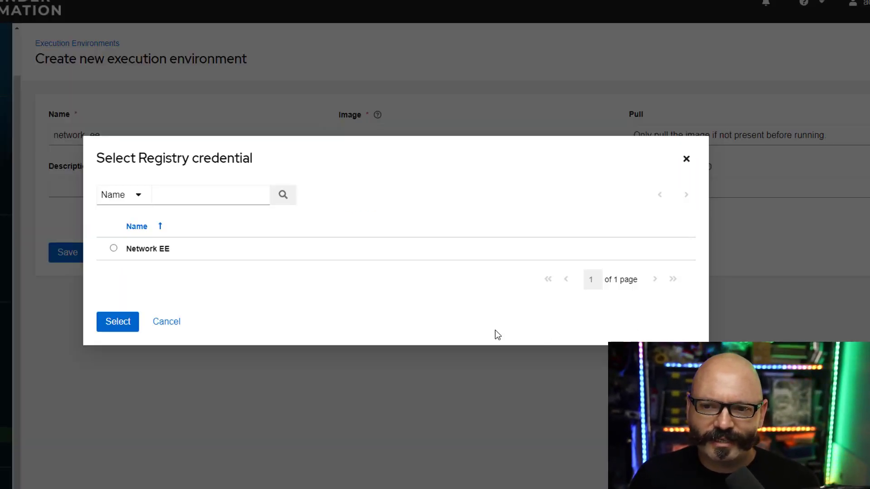
left_click(114, 249)
left_click(120, 335)
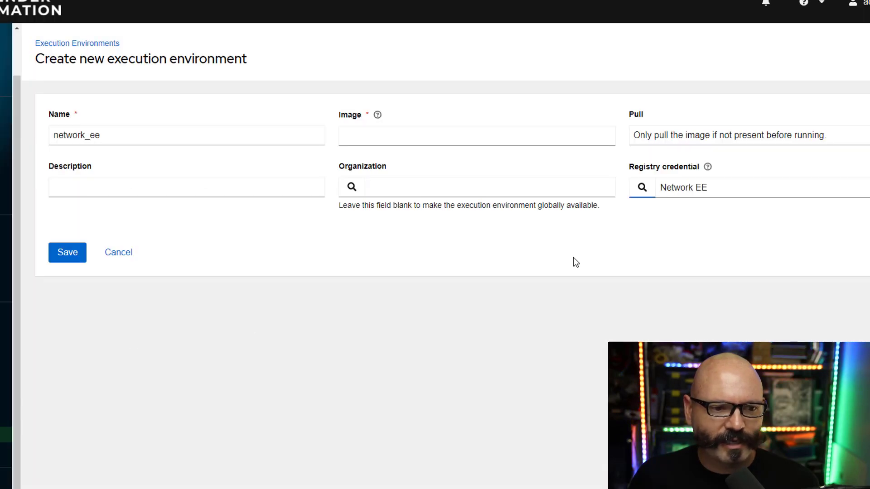
left_click(426, 142)
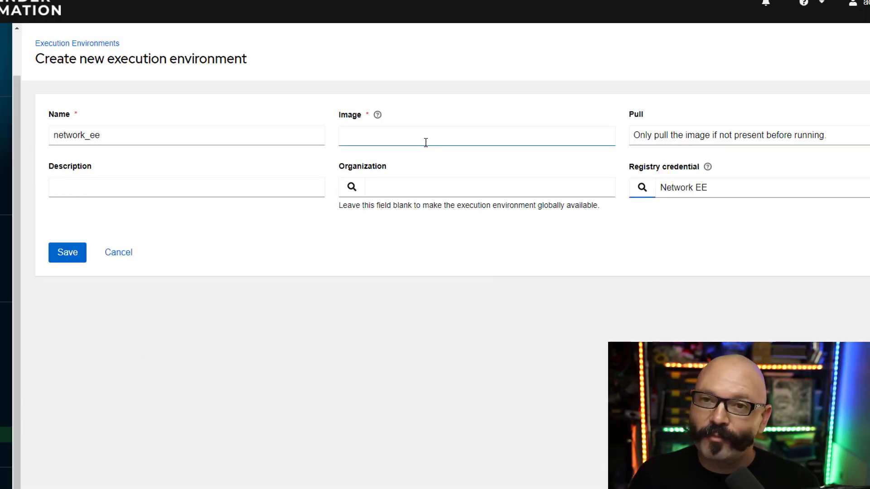
left_click(432, 170)
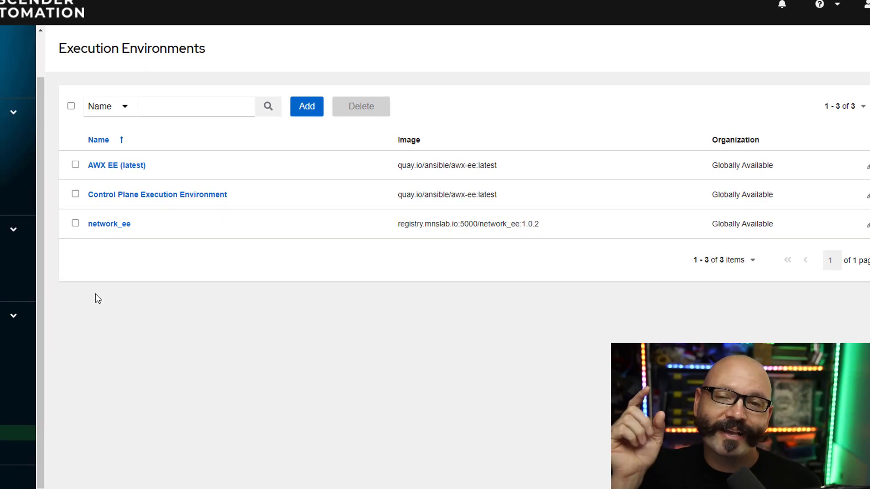
- Start a job template named 'Nexus9k1 ACL' using the Network Lab inventory
left_click(71, 143)
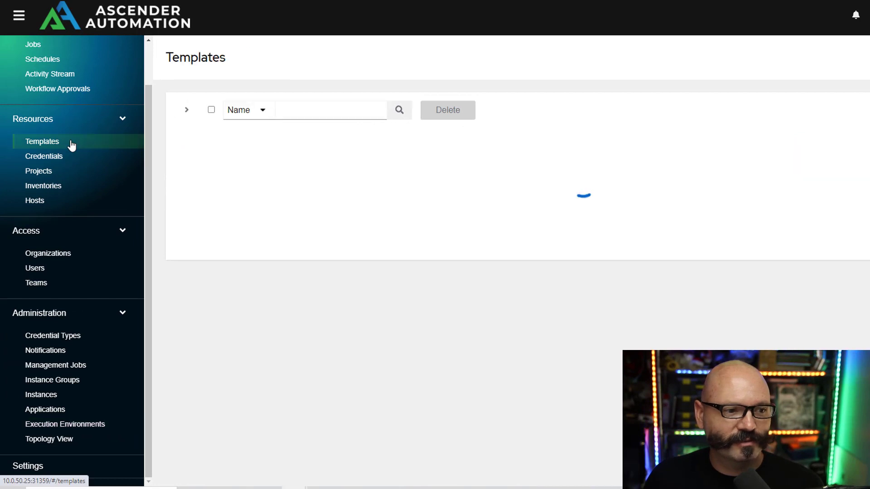
left_click(450, 116)
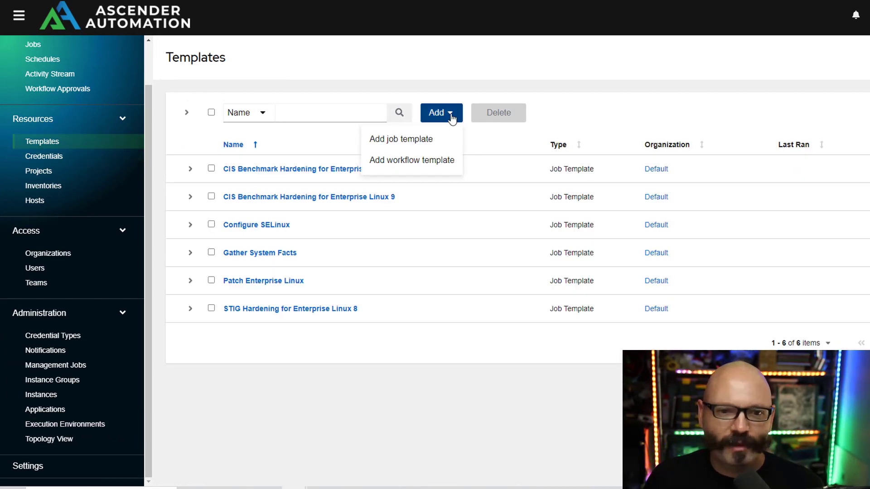
left_click(443, 143)
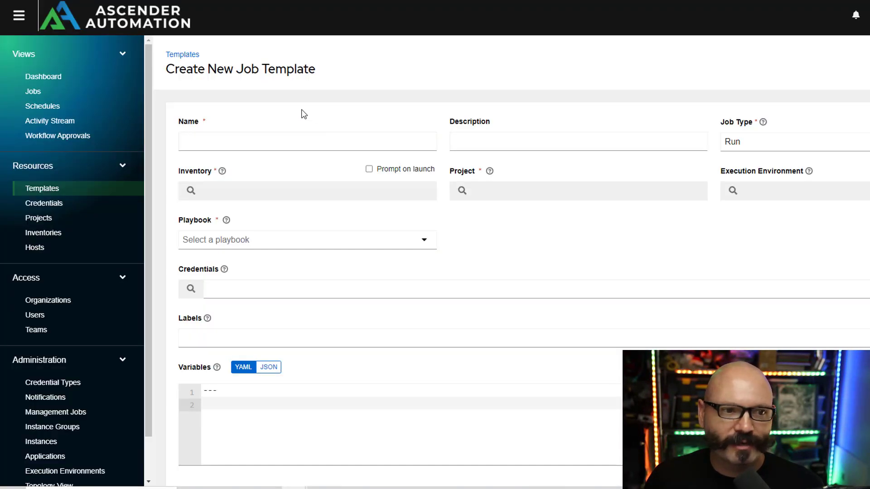
left_click(315, 142)
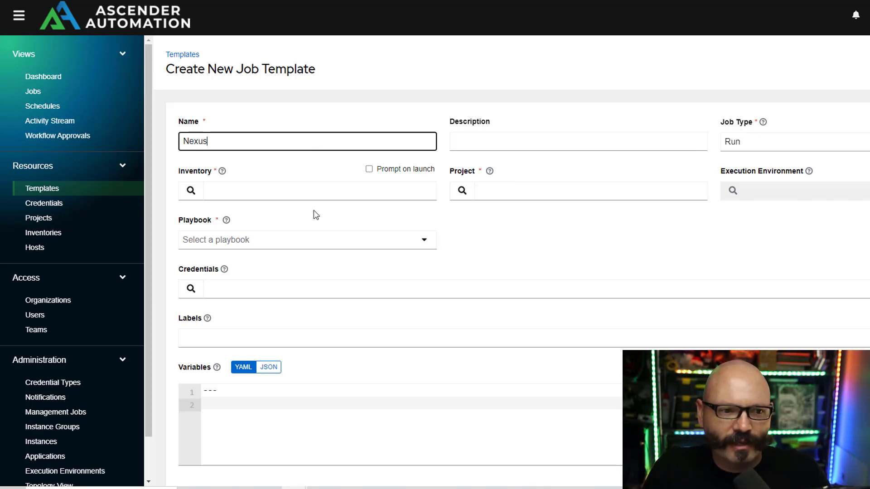
type("Nexus9k1 ACL")
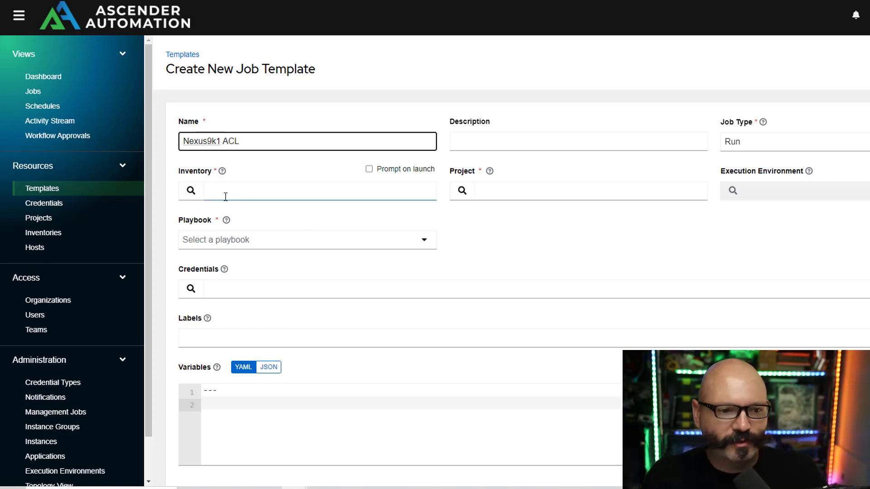
left_click(192, 194)
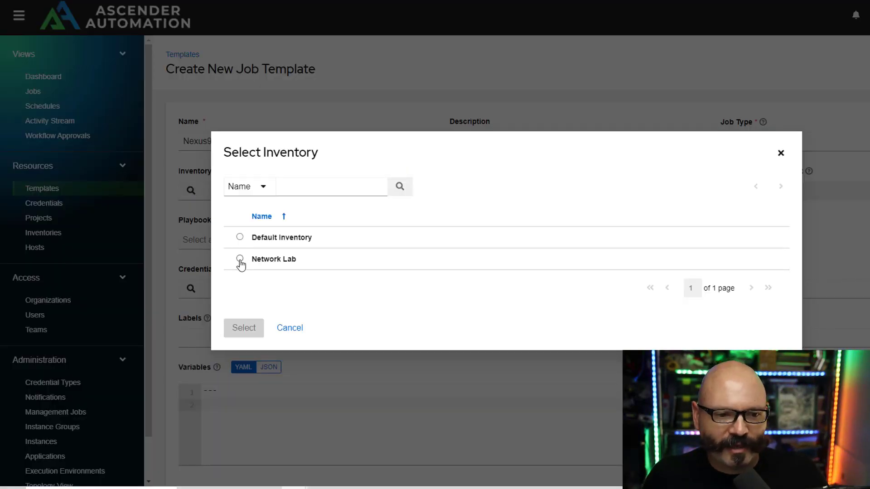
left_click(240, 272)
left_click(239, 342)
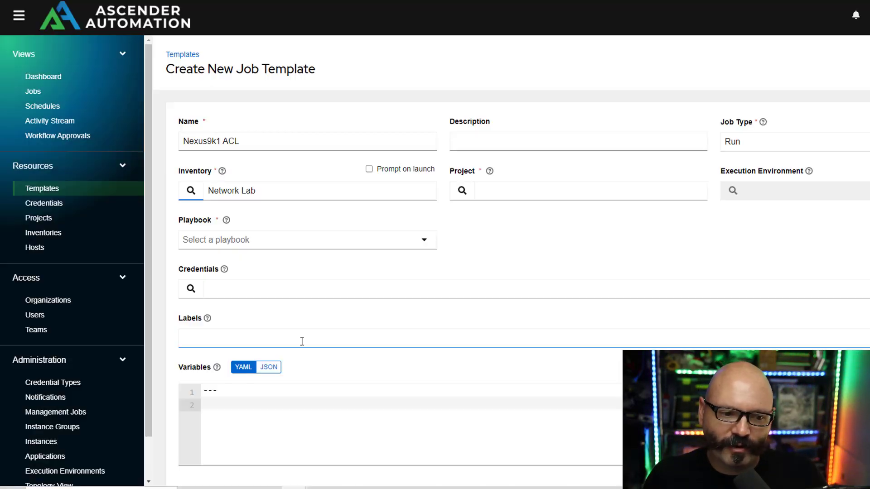
- Select project Nexus ACL, execution environment network_ee and playbook nexus-acl.yml
left_click(471, 198)
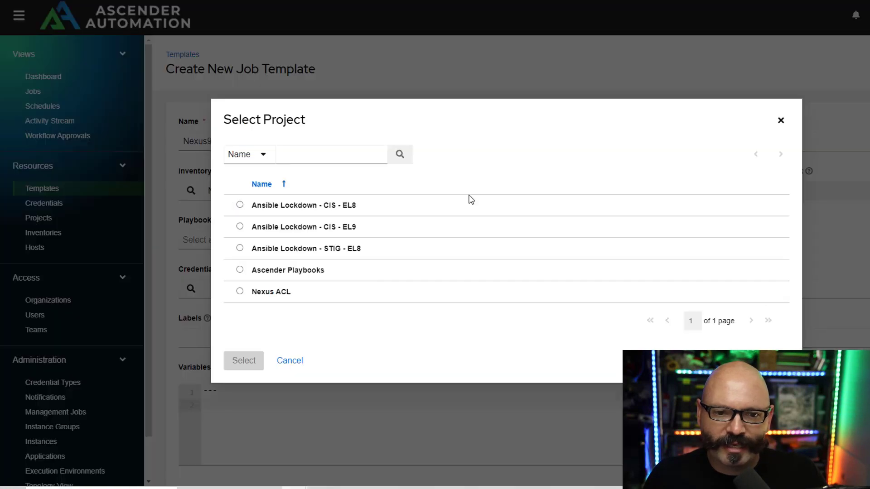
left_click(271, 292)
left_click(245, 376)
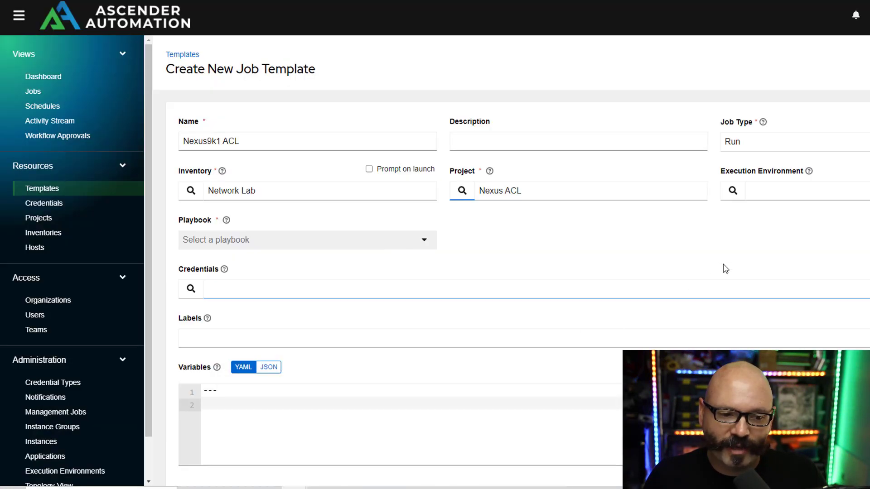
left_click(733, 192)
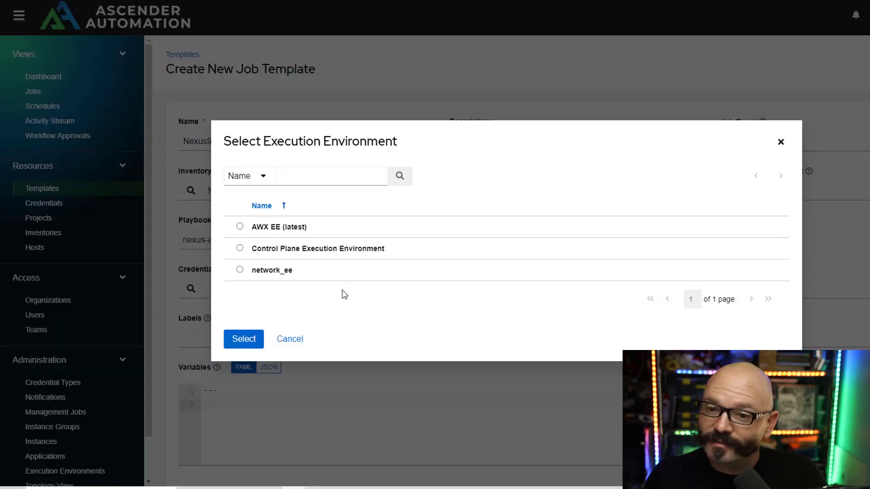
left_click(240, 270)
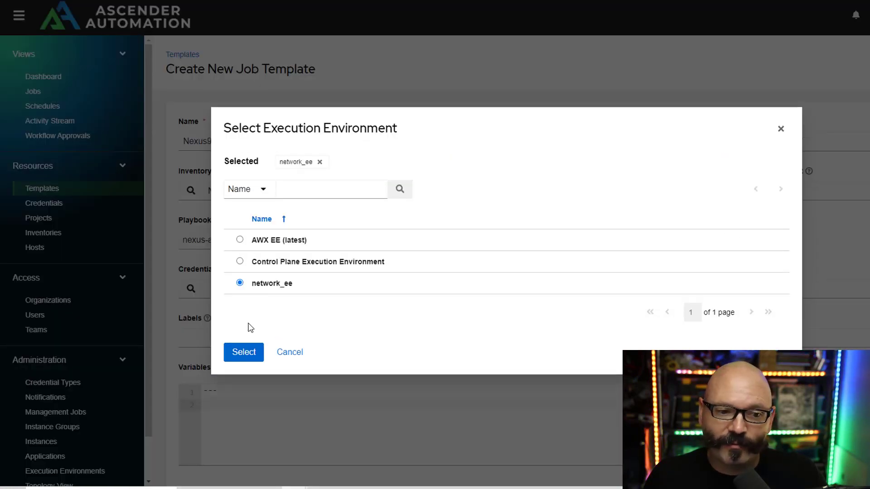
left_click(247, 353)
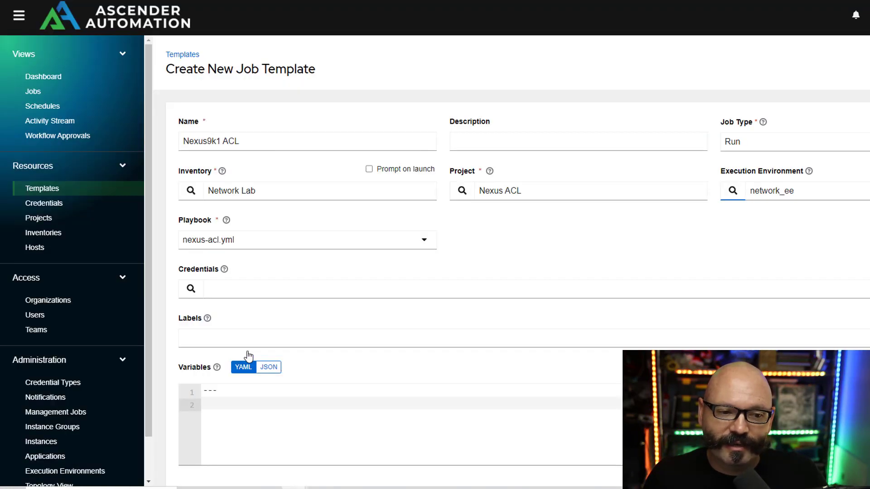
left_click(422, 246)
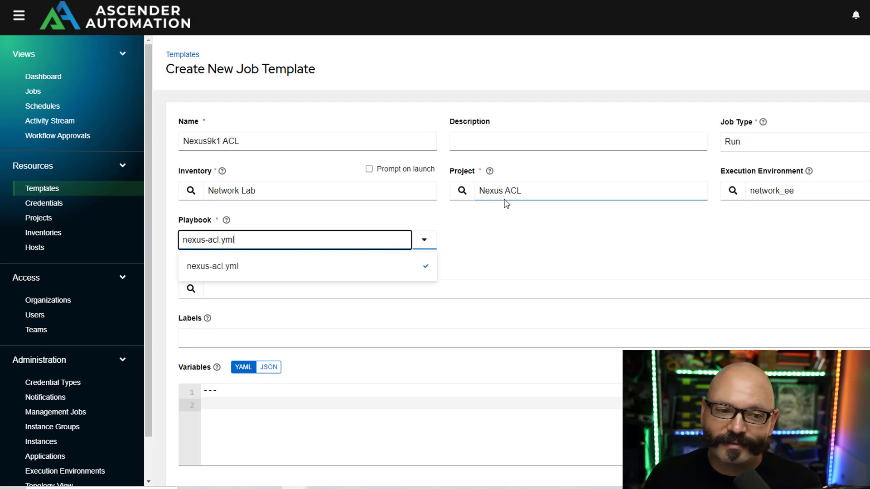
left_click(280, 271)
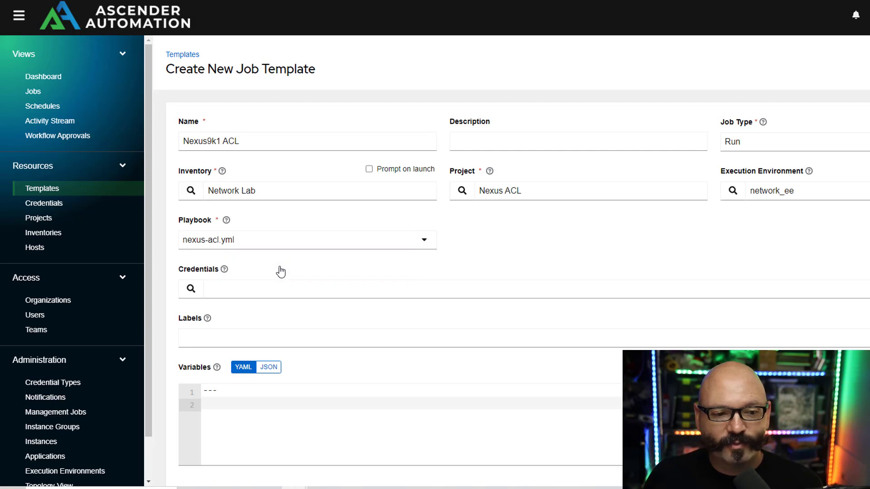
- Attach the SSH Network Lab credential and save the job template
left_click(195, 297)
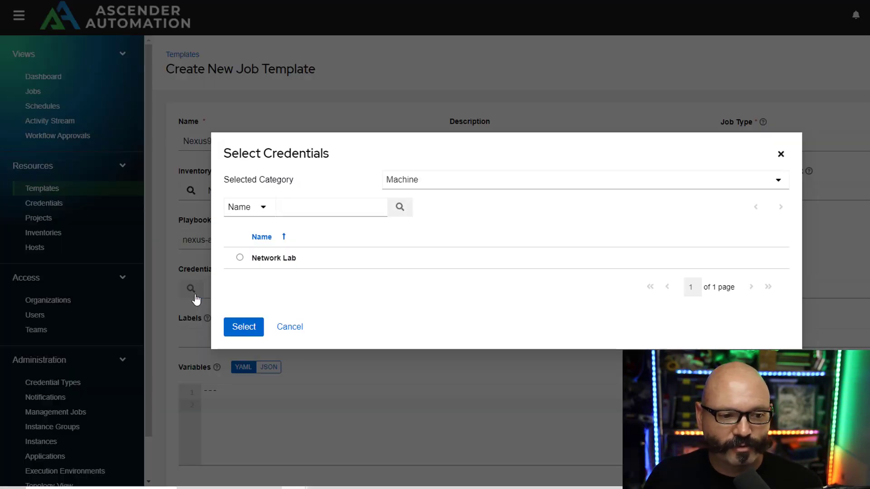
left_click(239, 261)
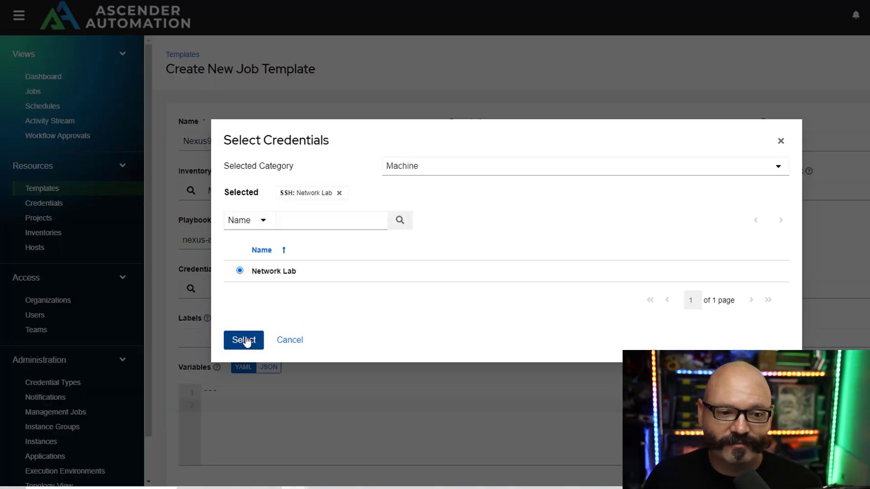
left_click(245, 340)
scroll(468, 272, "down", 7)
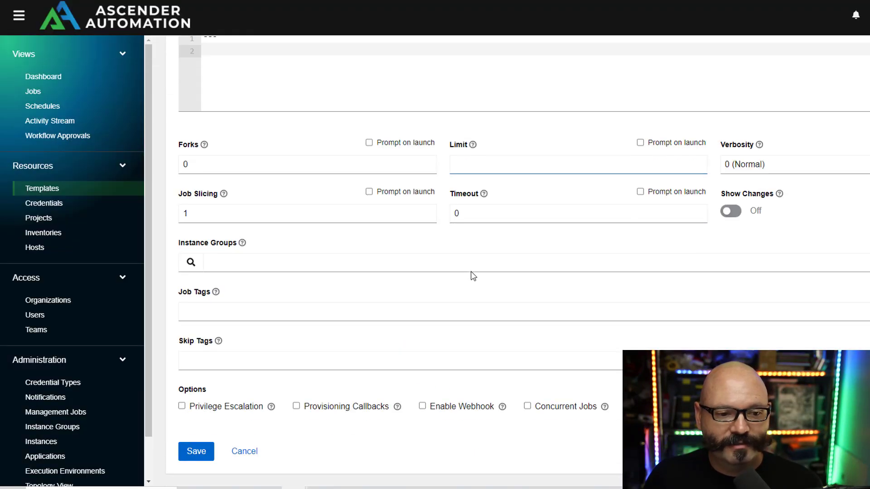
left_click(197, 453)
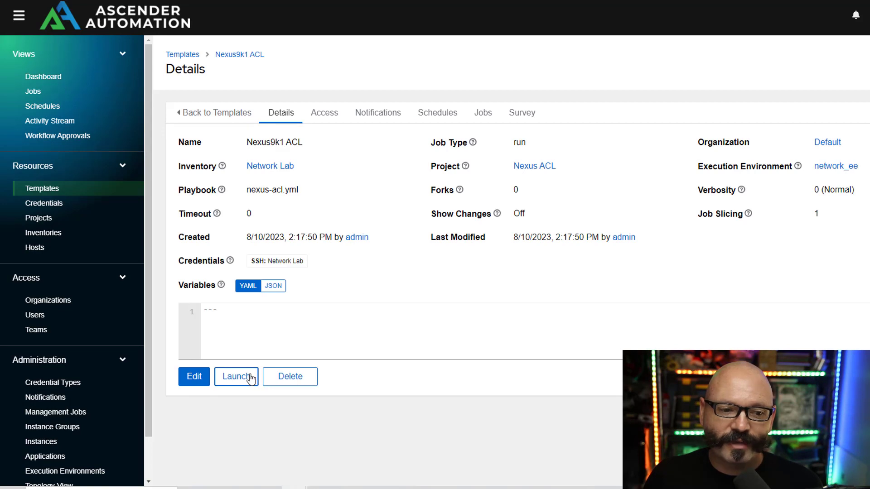
- Launch the Nexus9k1 ACL job and open host details for the changed nexus9k1 ACL task
left_click(249, 376)
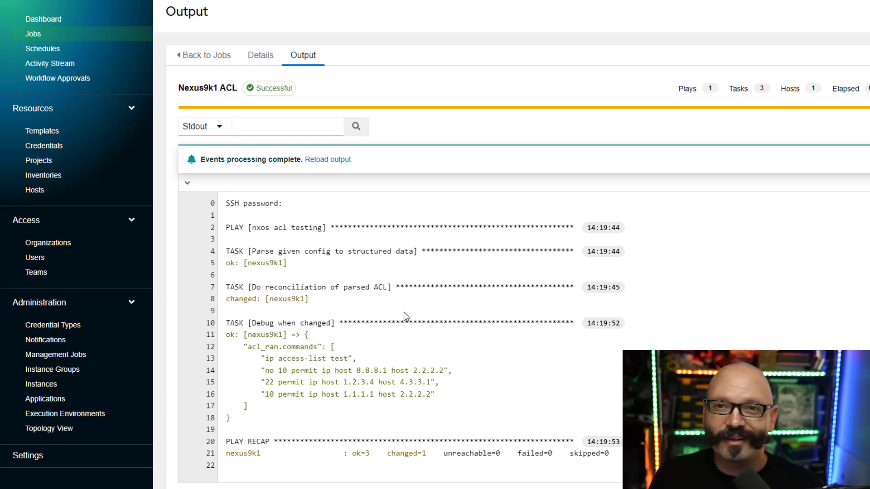
left_click(272, 301)
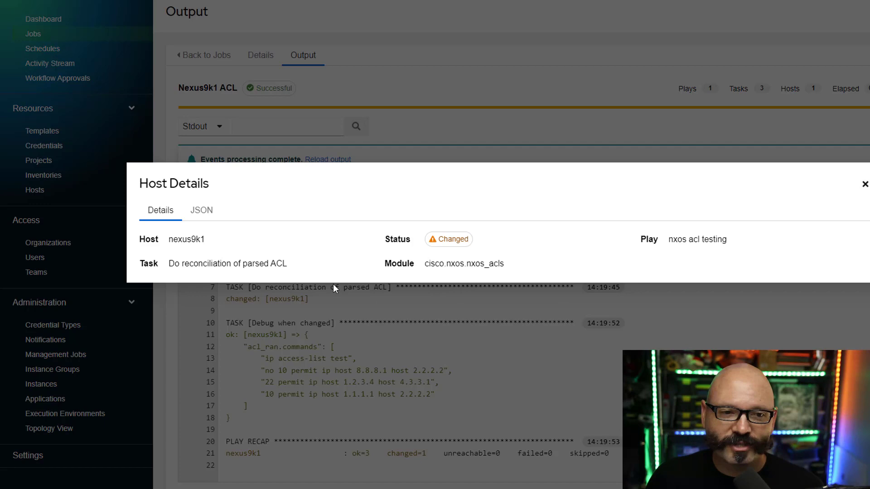
- View the host result as JSON and highlight the four applied ACL commands
left_click(208, 214)
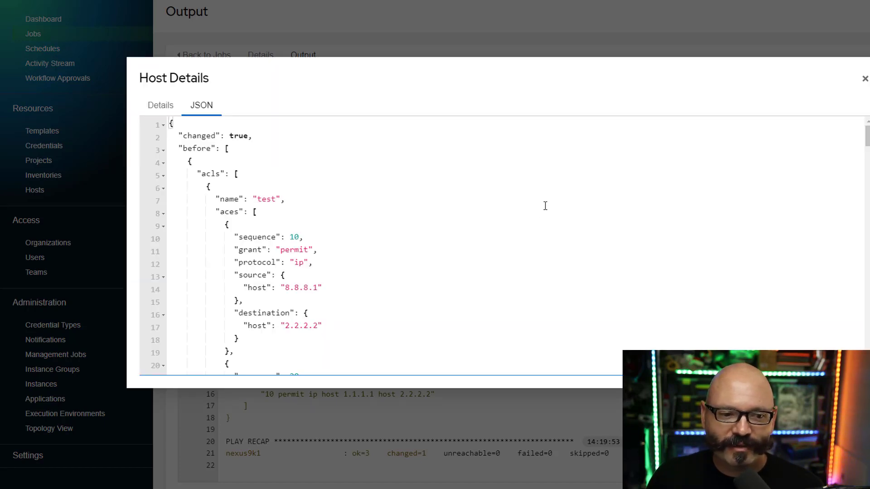
scroll(544, 206, "down", 15)
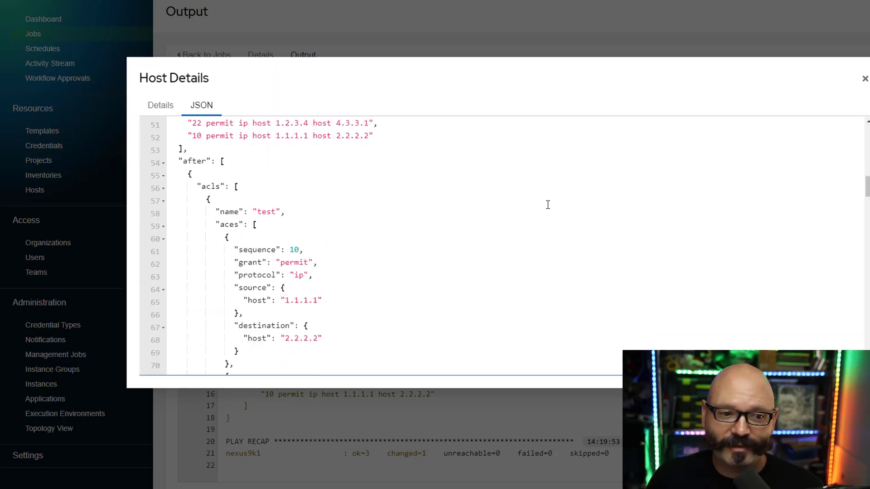
scroll(548, 205, "up", 12)
scroll(542, 203, "down", 6)
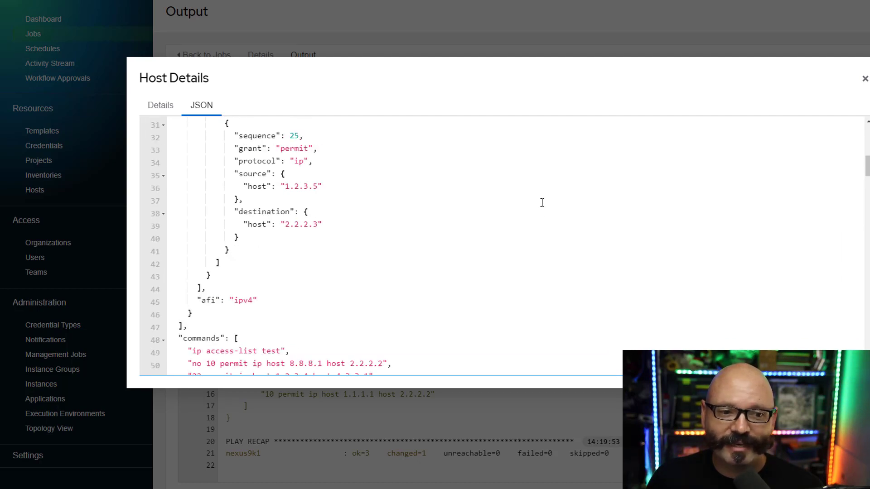
scroll(543, 199, "down", 5)
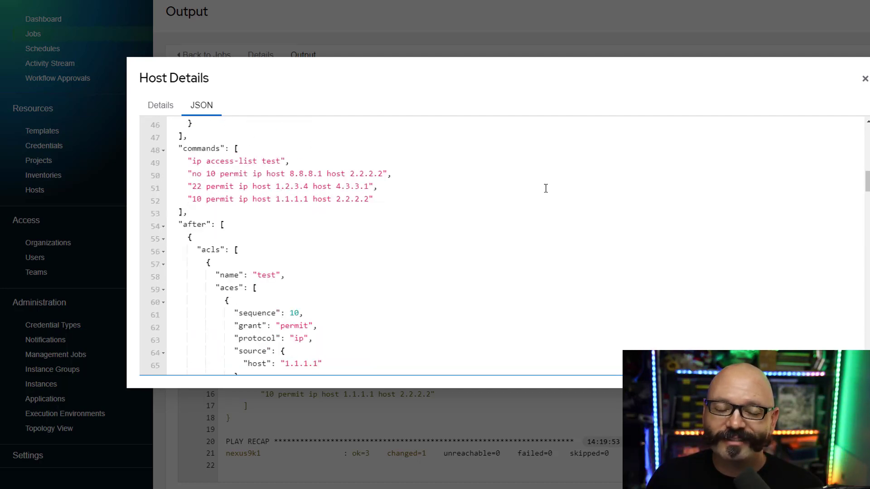
left_click_drag(189, 158, 406, 193)
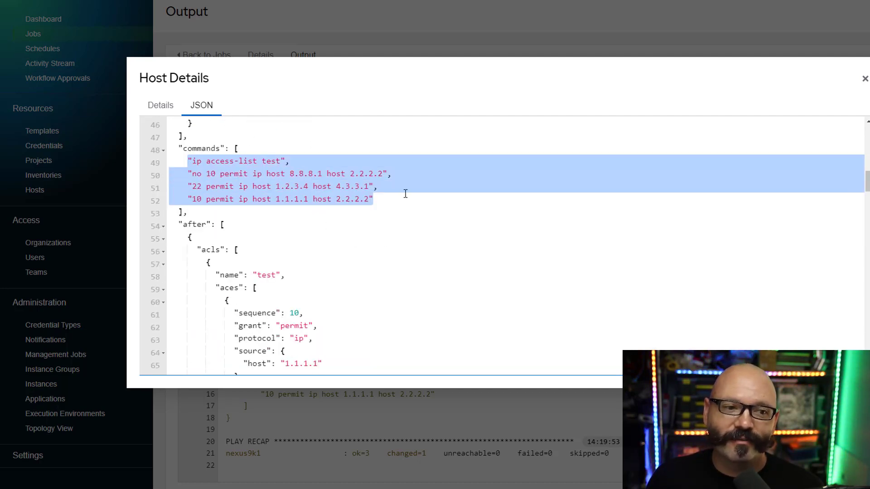